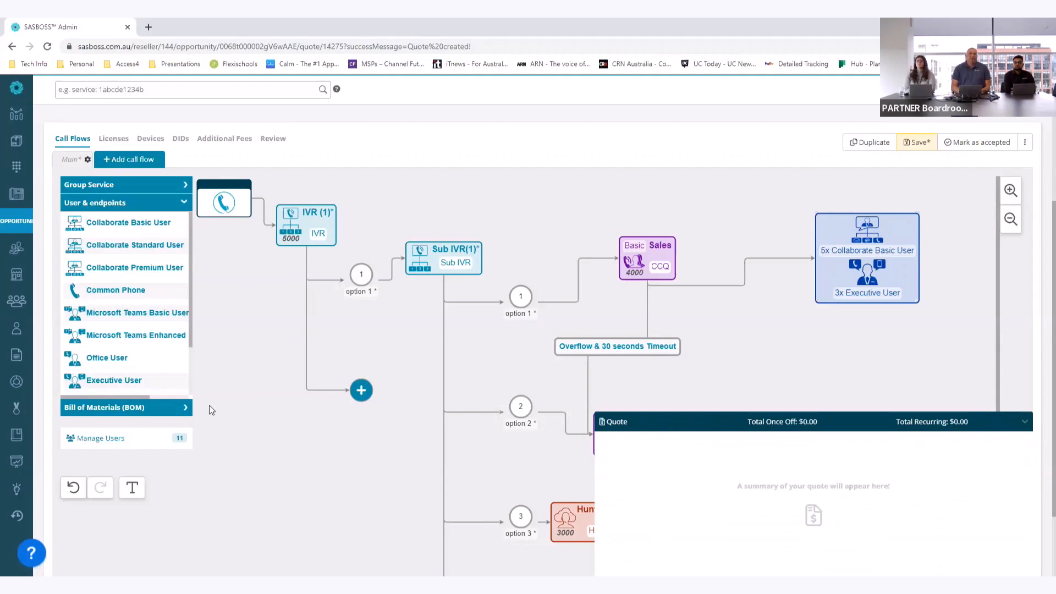
Check the BOM's required information and add 3 Executive User licenses with the Executive service pack to Hunt Group (1)
{"action": "left_click", "coordinate": [147, 410]}
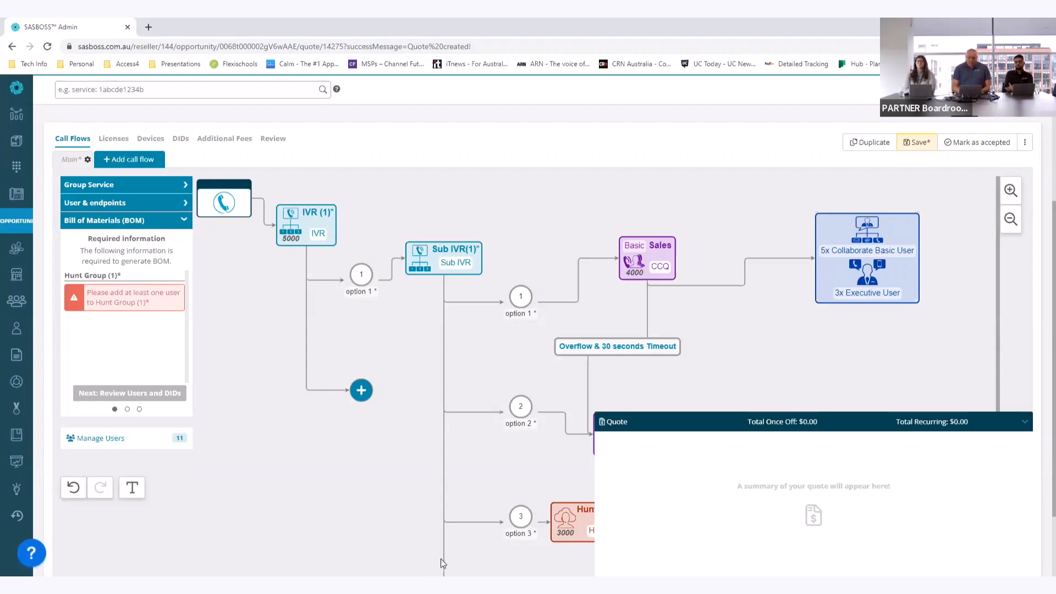
{"action": "left_click", "coordinate": [575, 531]}
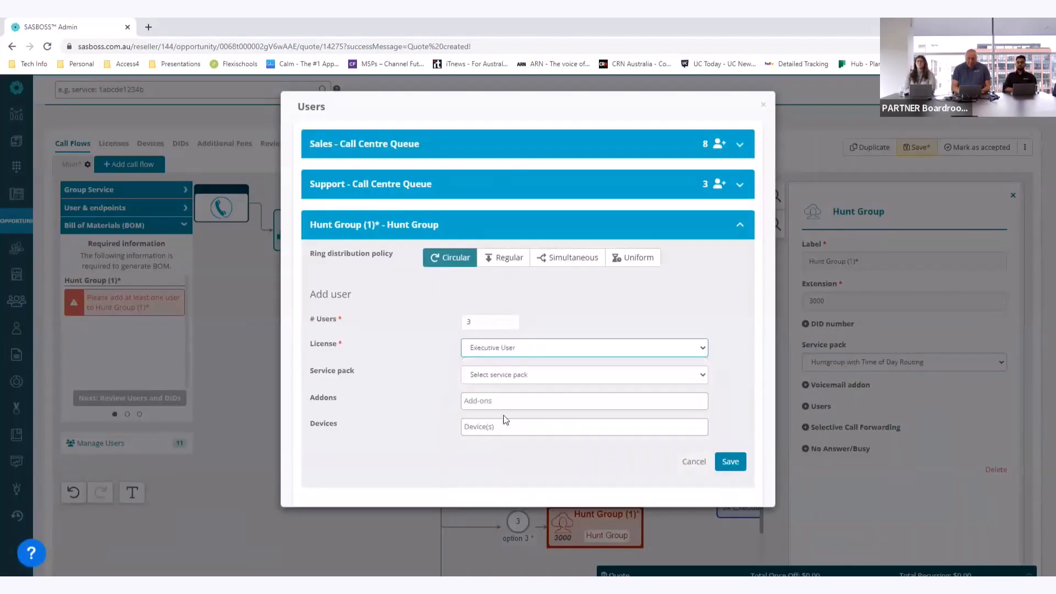
{"action": "left_click", "coordinate": [513, 376]}
{"action": "left_click", "coordinate": [486, 400]}
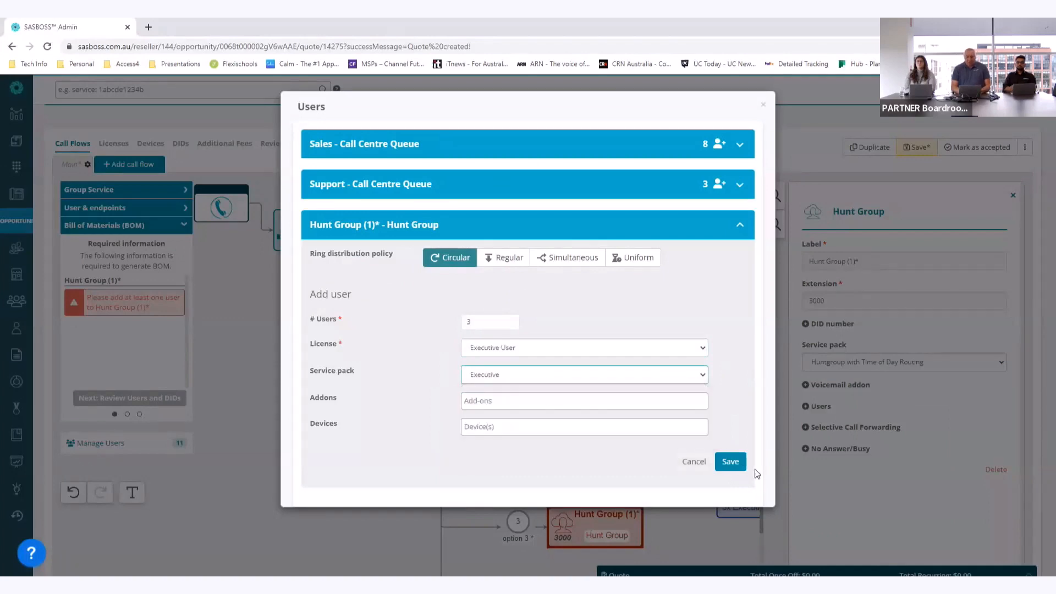
{"action": "left_click", "coordinate": [736, 467]}
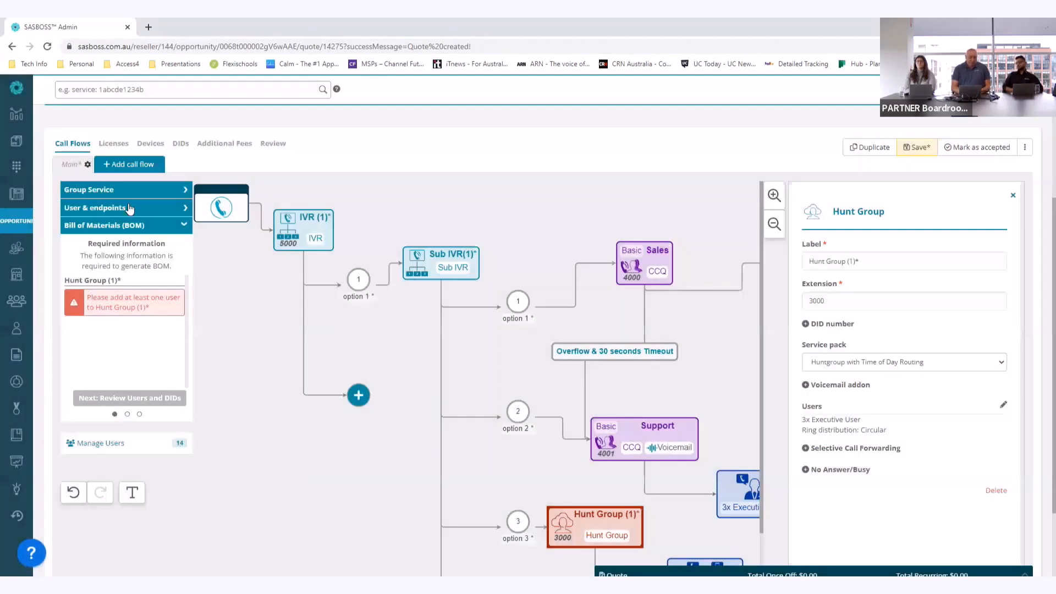
Generate the bill of materials by passing the required-information and review stages and adding the call flow products to the current BOM
{"action": "left_click", "coordinate": [126, 209]}
{"action": "left_click", "coordinate": [100, 412]}
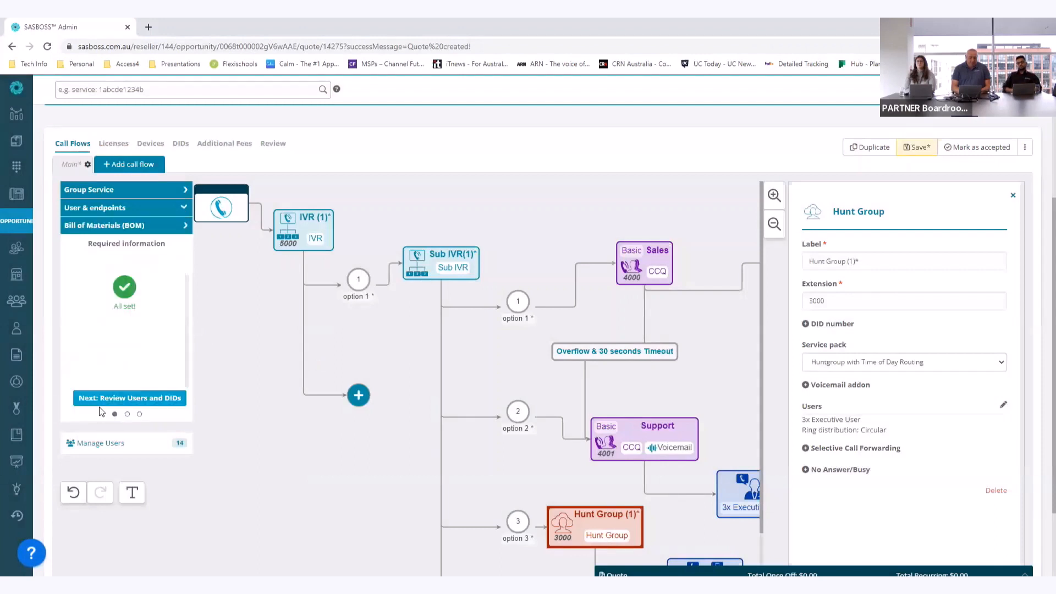
{"action": "left_click", "coordinate": [282, 443]}
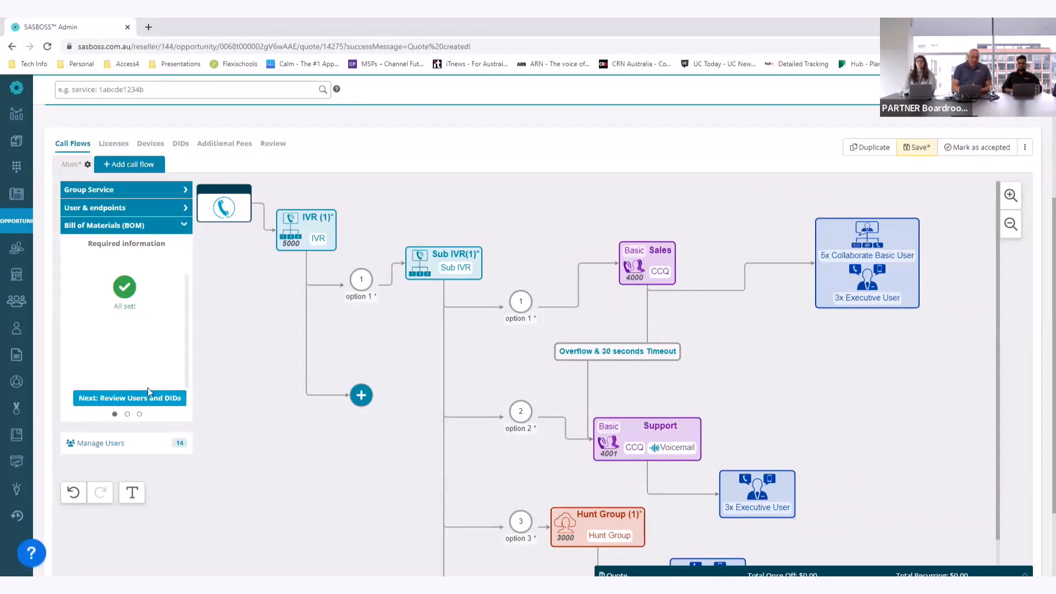
{"action": "left_click", "coordinate": [108, 401]}
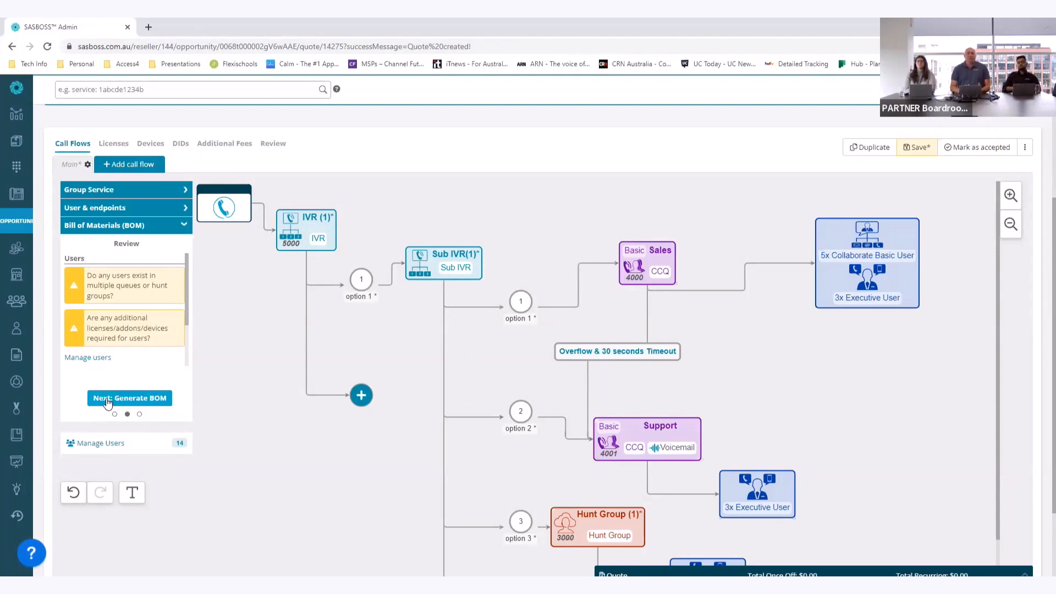
{"action": "left_click", "coordinate": [108, 404]}
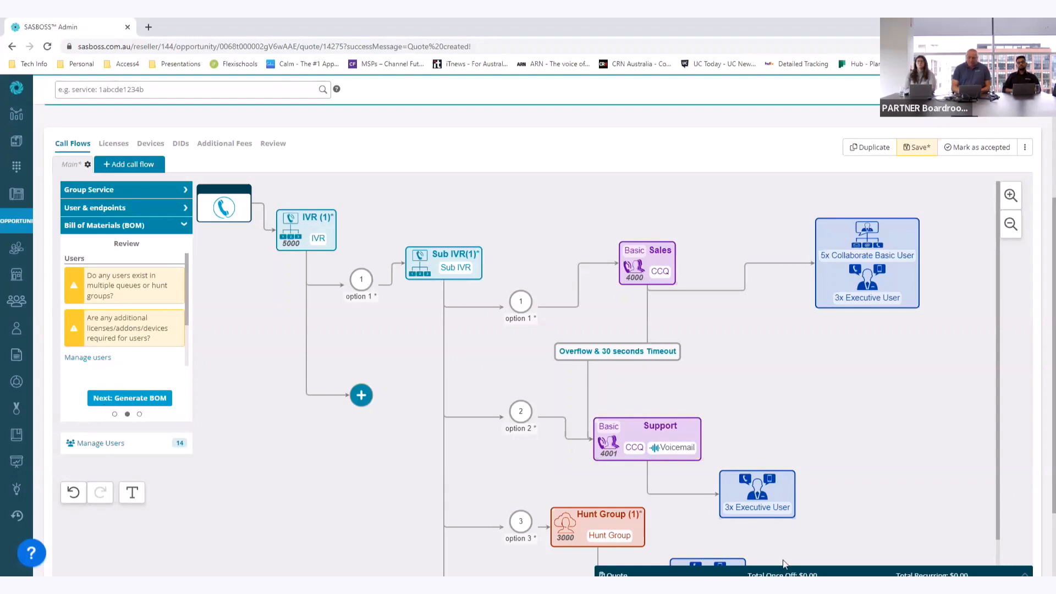
{"action": "left_click", "coordinate": [140, 401]}
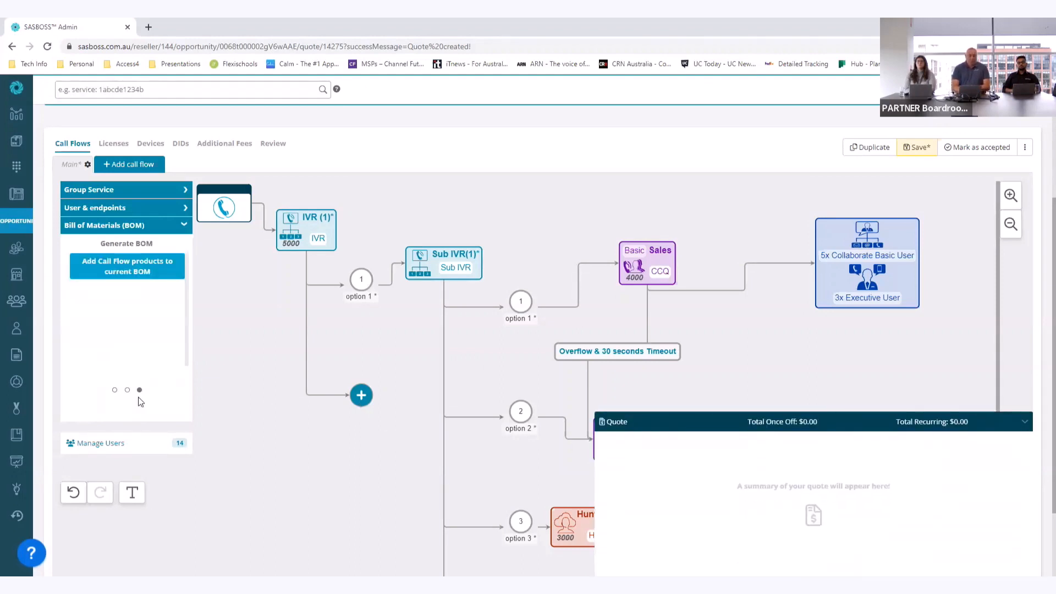
{"action": "left_click", "coordinate": [120, 269]}
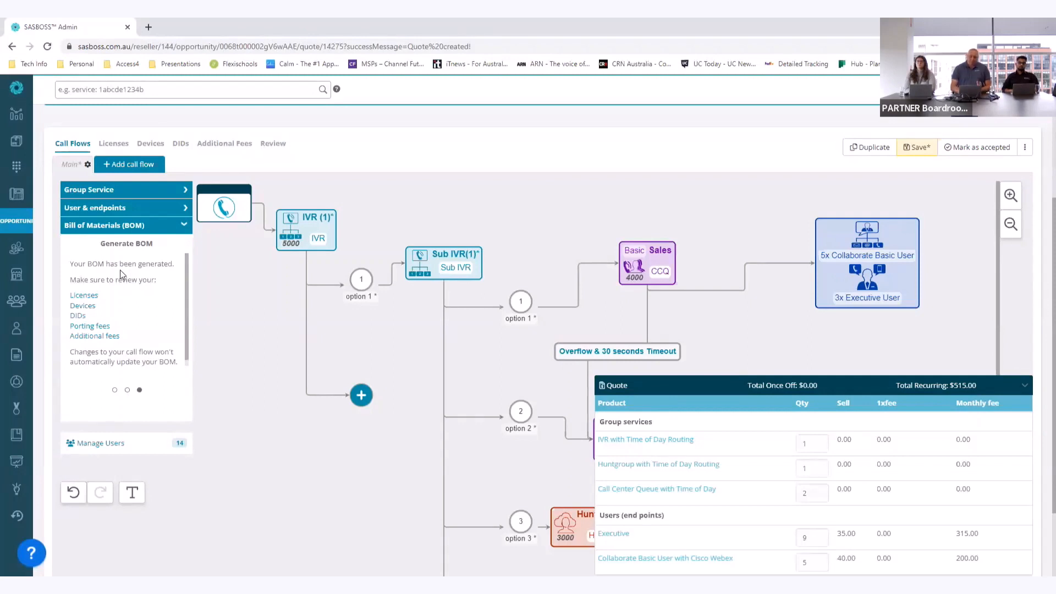
Set the Executive user license quantity to 10 and collapse the quote summary
{"action": "left_click", "coordinate": [122, 149]}
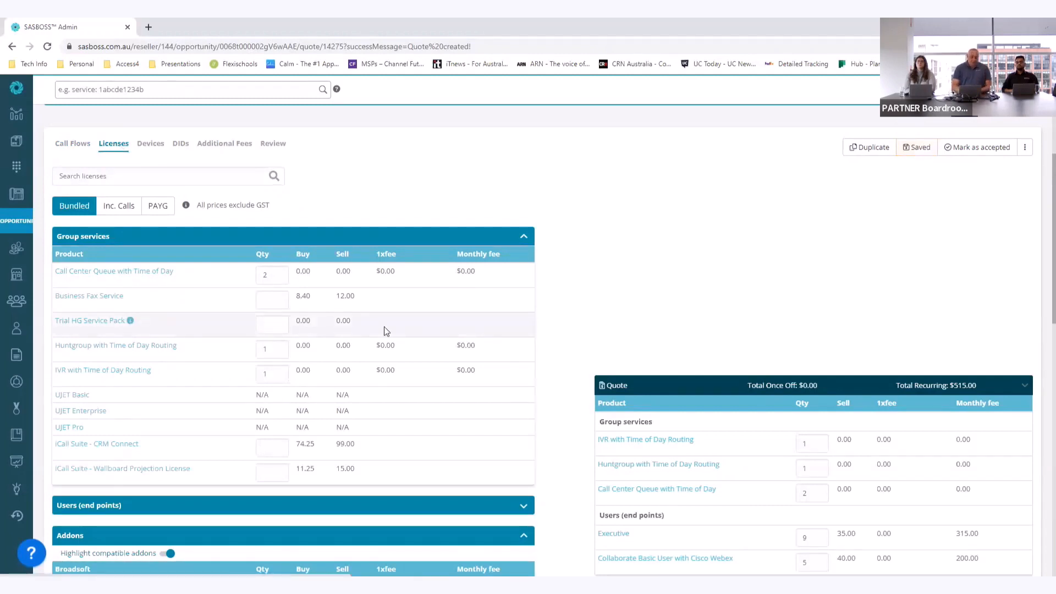
{"action": "left_click", "coordinate": [270, 505]}
{"action": "scroll", "coordinate": [264, 440], "scroll_direction": "down", "scroll_amount": 2}
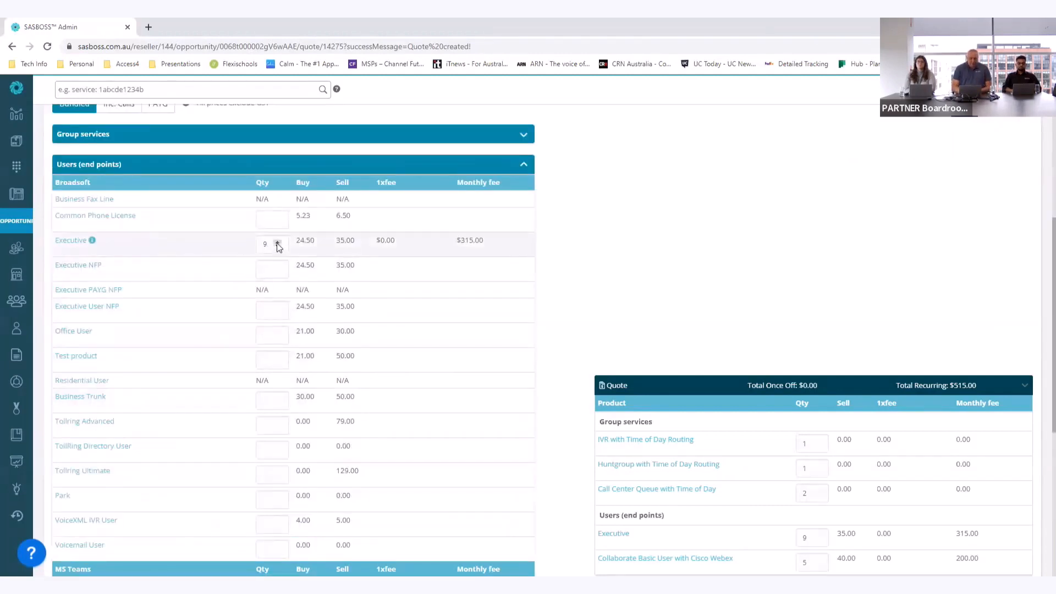
{"action": "left_click", "coordinate": [277, 242]}
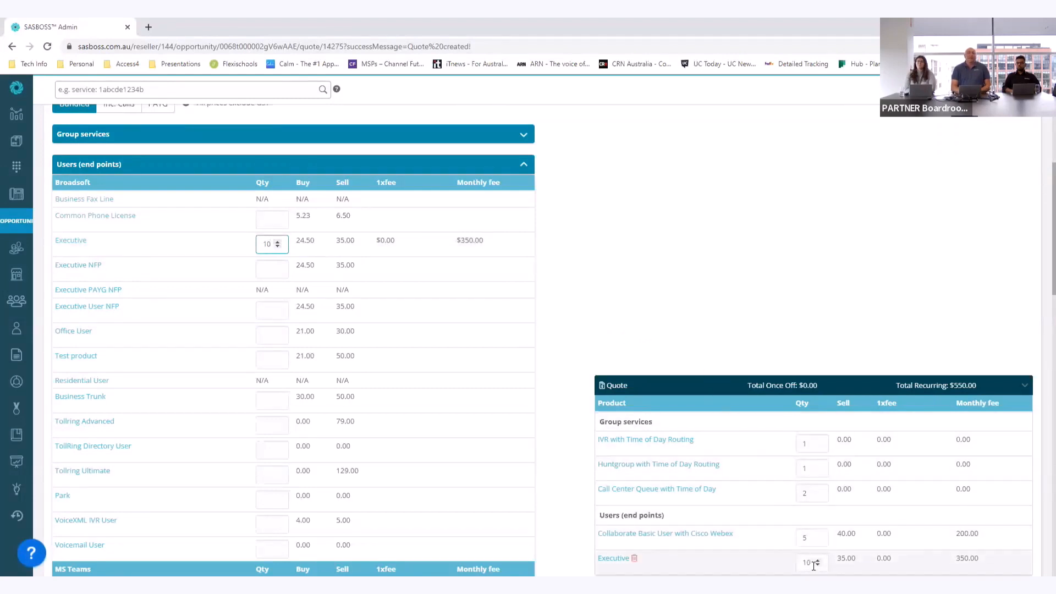
{"action": "left_click", "coordinate": [1026, 391]}
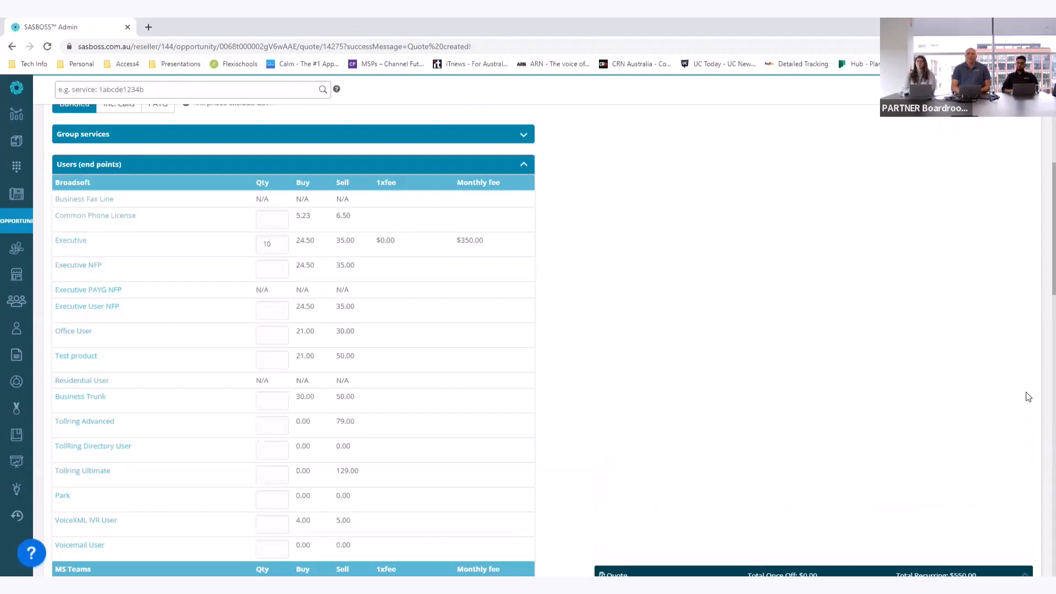
Examine the Executive license's feature description and its list of compatible addons with their buy and sell prices
{"action": "left_click", "coordinate": [74, 245]}
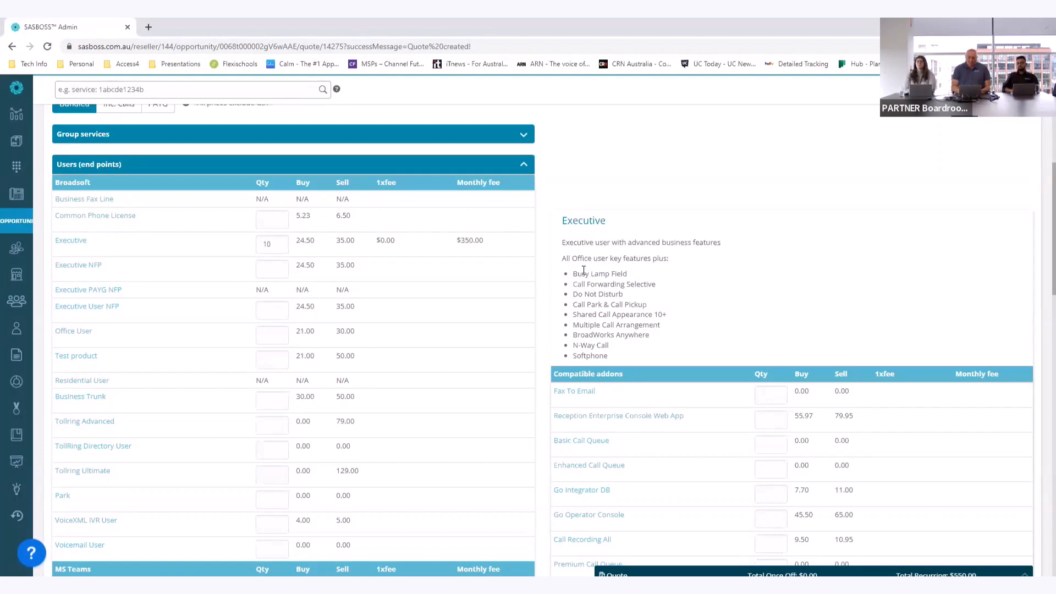
{"action": "scroll", "coordinate": [799, 352], "scroll_direction": "down", "scroll_amount": 2}
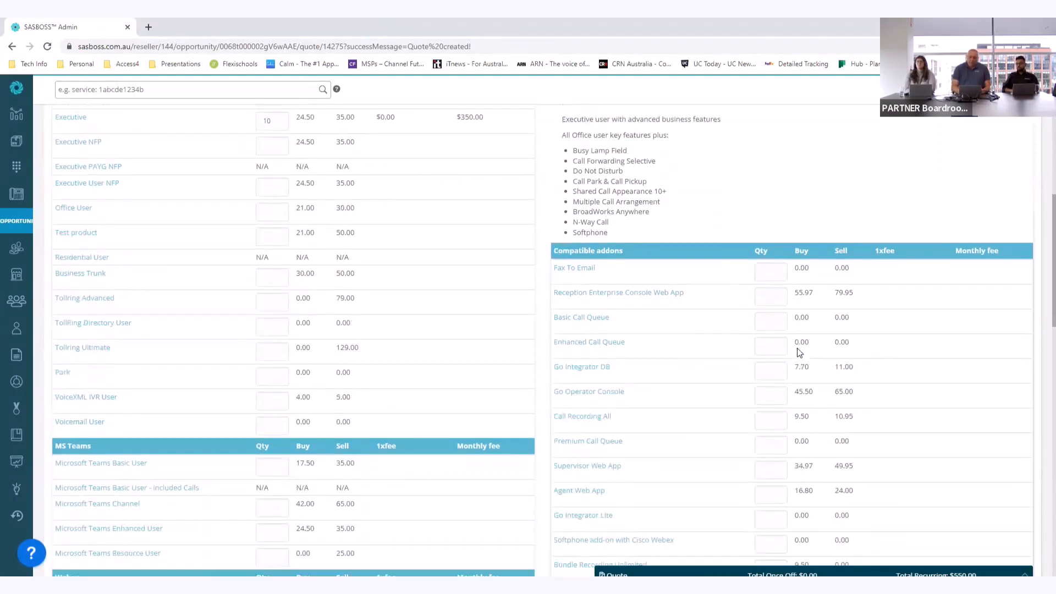
{"action": "scroll", "coordinate": [799, 352], "scroll_direction": "down", "scroll_amount": 2}
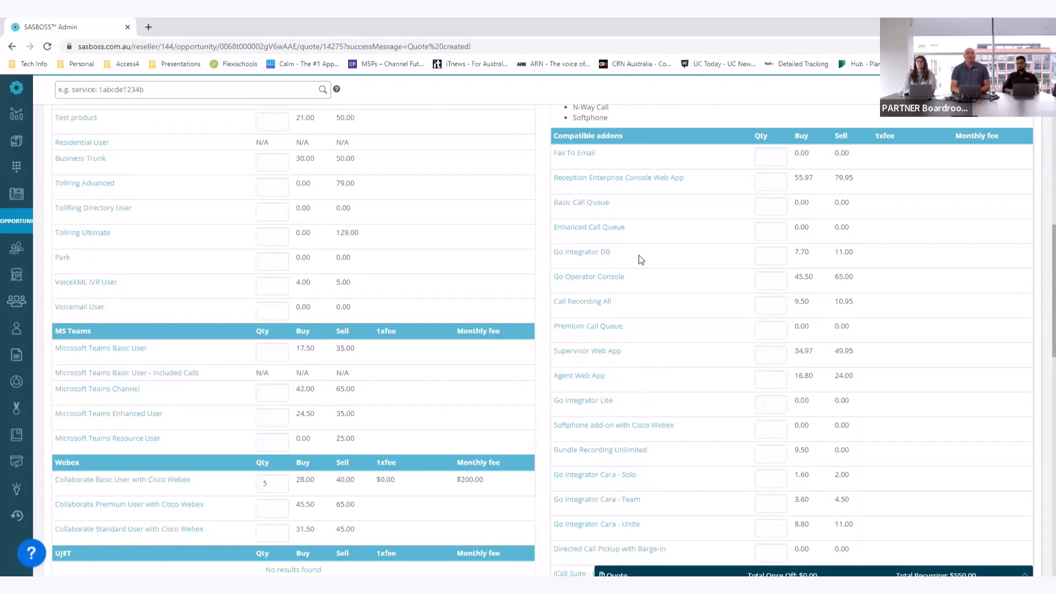
{"action": "scroll", "coordinate": [641, 259], "scroll_direction": "down", "scroll_amount": 4}
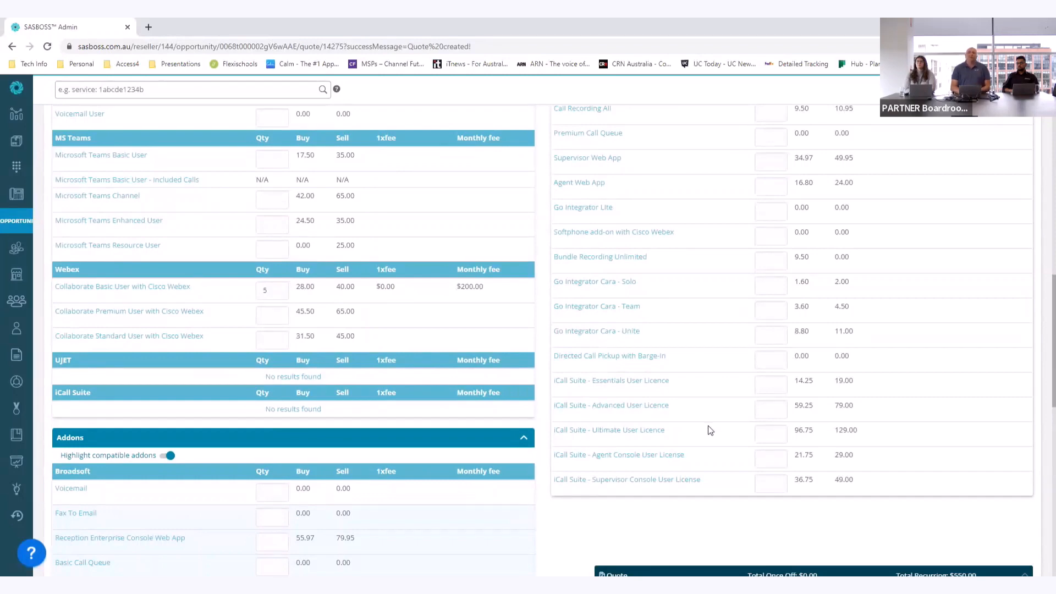
{"action": "scroll", "coordinate": [709, 430], "scroll_direction": "up", "scroll_amount": 7}
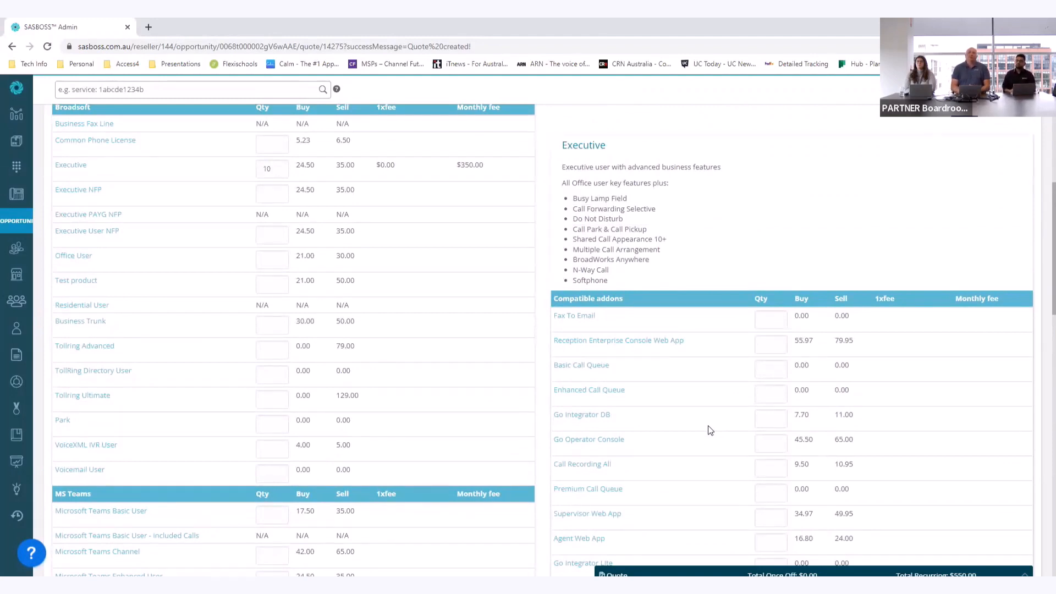
Add one Fax To Email addon to the licenses and show it in the quote summary
{"action": "scroll", "coordinate": [711, 431], "scroll_direction": "up", "scroll_amount": 3}
{"action": "left_click", "coordinate": [231, 240]}
{"action": "left_click", "coordinate": [166, 271]}
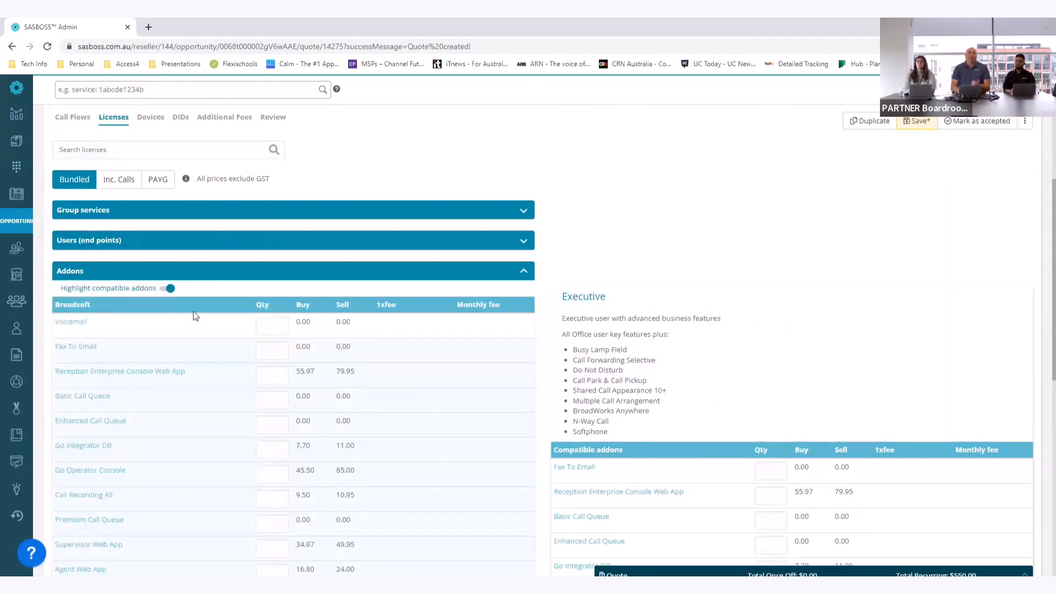
{"action": "left_click", "coordinate": [277, 348]}
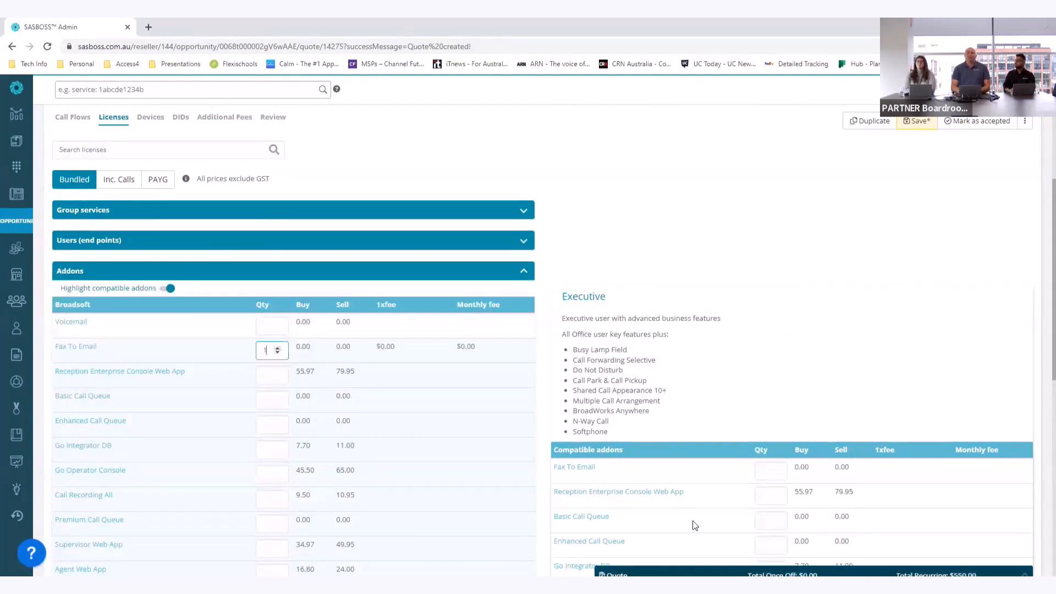
{"action": "left_click", "coordinate": [722, 572]}
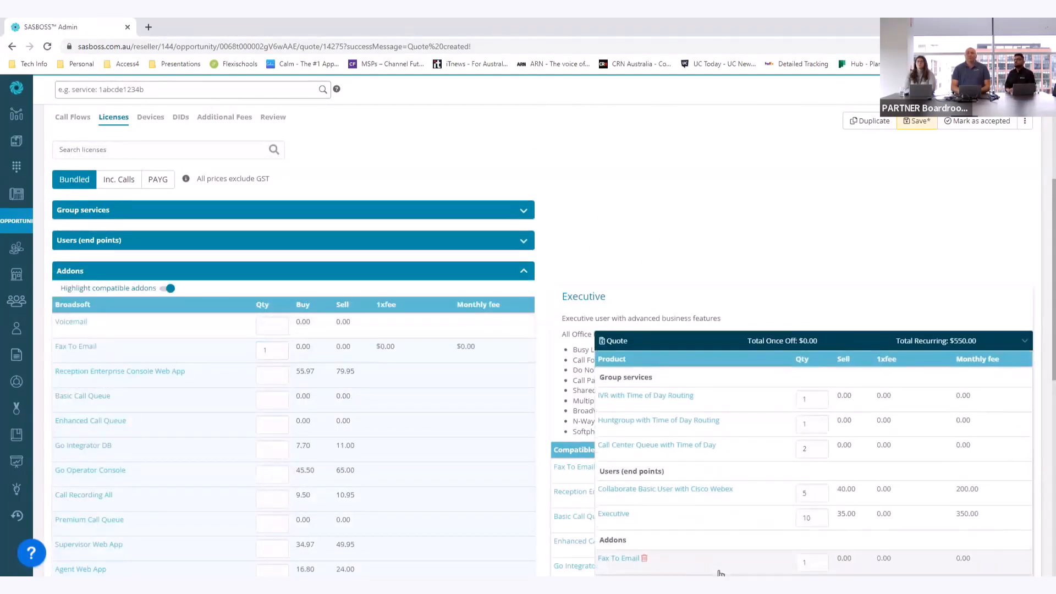
Display the Obi508 ATA's details among the devices and add one of it to the quote
{"action": "left_click", "coordinate": [156, 160]}
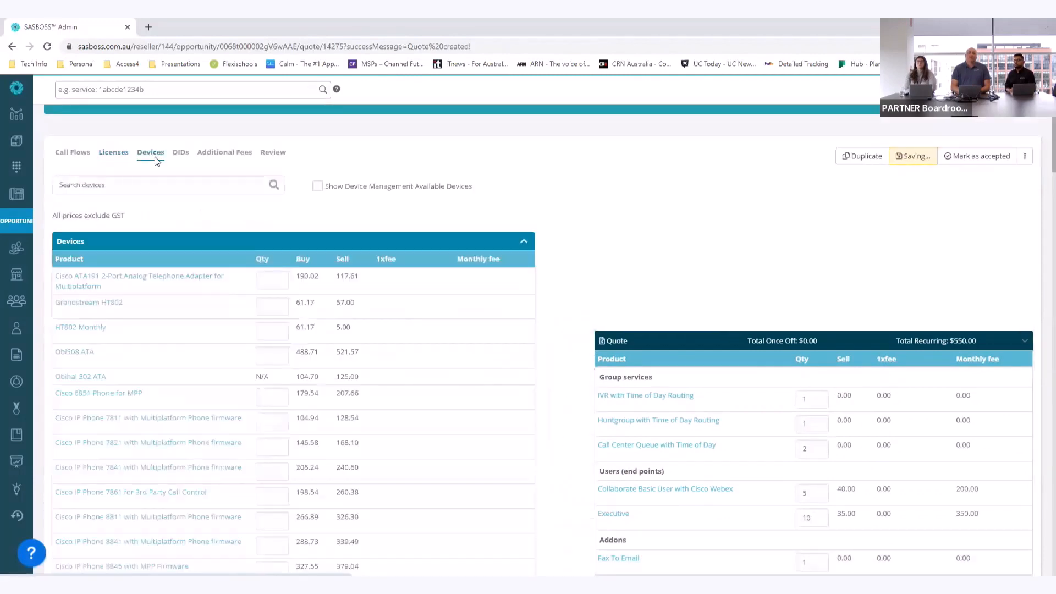
{"action": "left_click", "coordinate": [80, 360]}
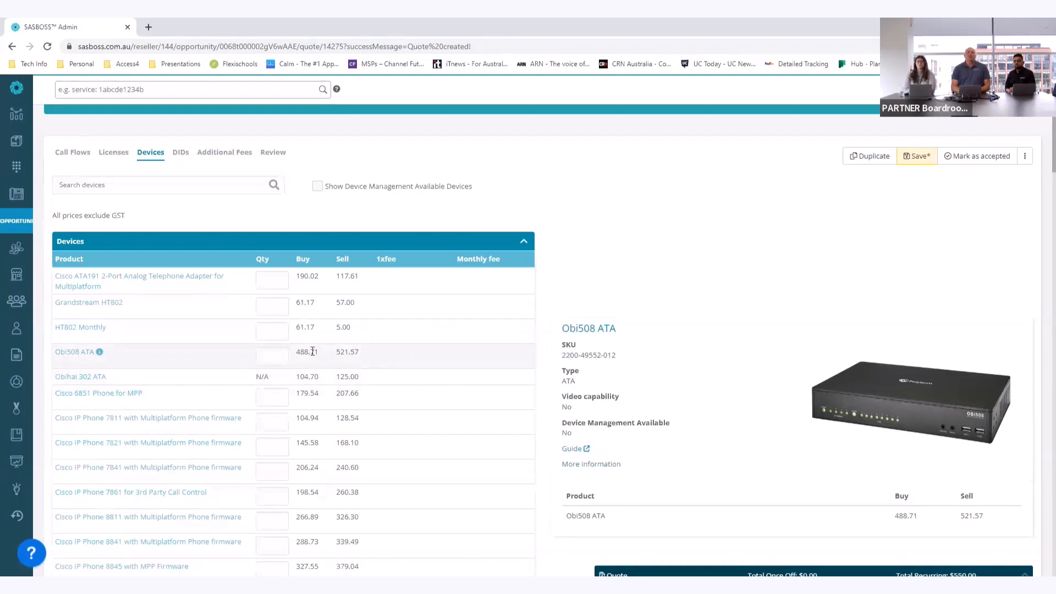
{"action": "left_click", "coordinate": [267, 353]}
{"action": "type", "text": "1"}
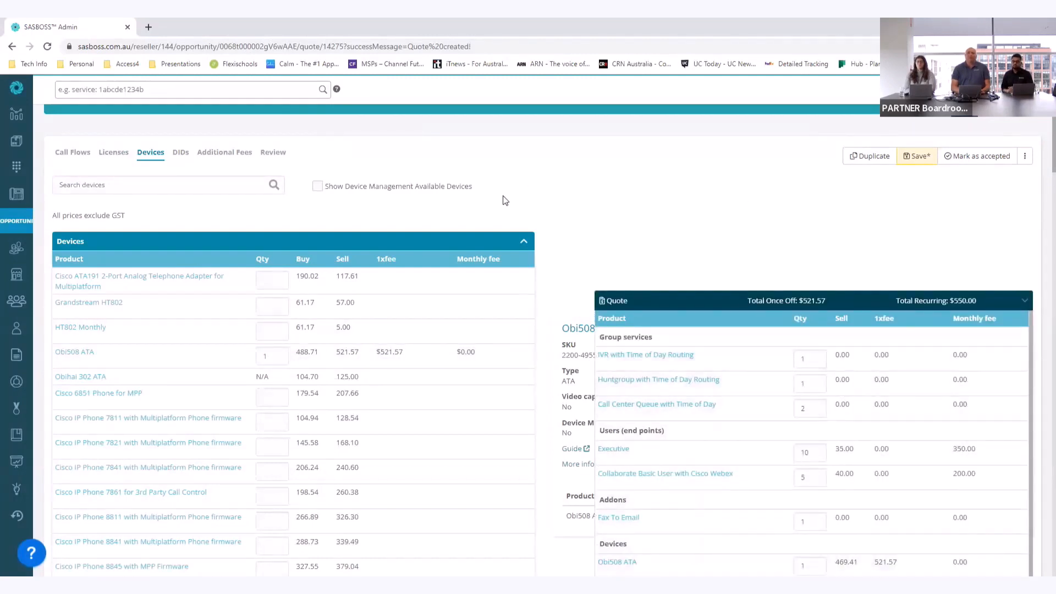
Look through the catalogue of available devices and their prices
{"action": "left_click", "coordinate": [452, 247]}
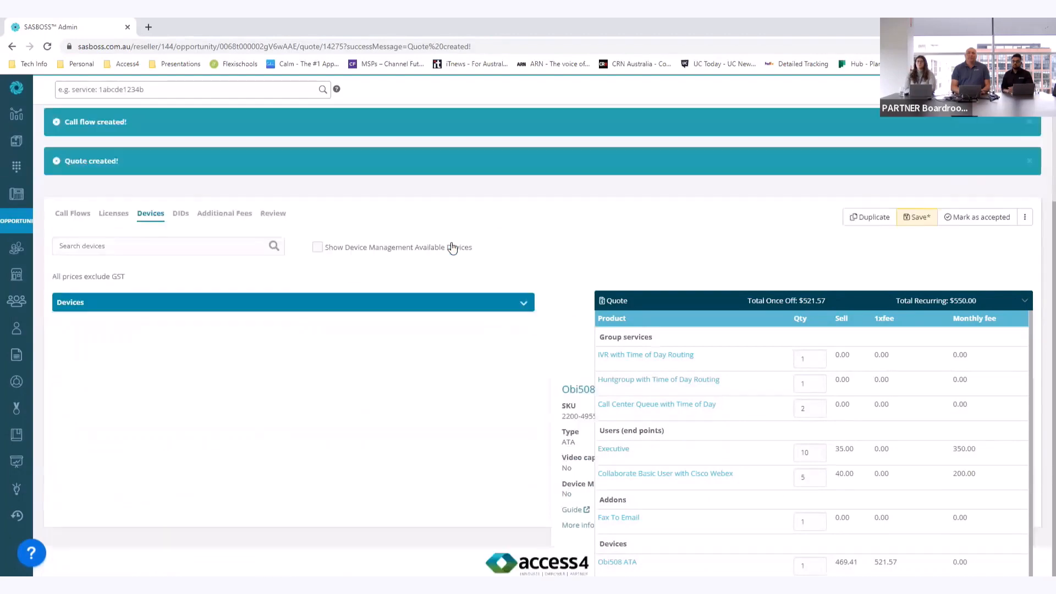
{"action": "left_click", "coordinate": [292, 309]}
{"action": "scroll", "coordinate": [324, 357], "scroll_direction": "down", "scroll_amount": 8}
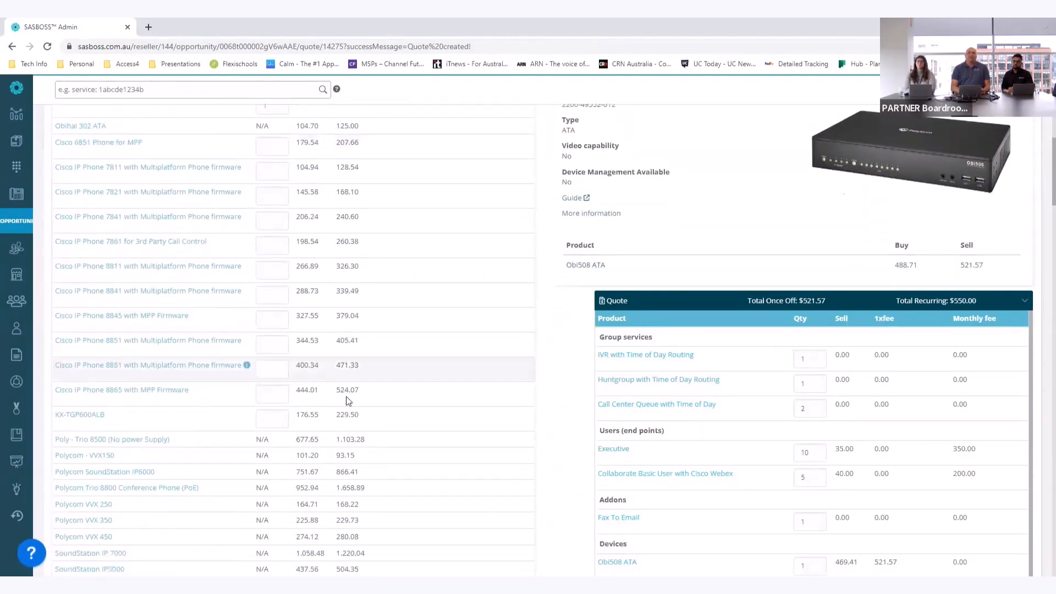
{"action": "scroll", "coordinate": [347, 397], "scroll_direction": "down", "scroll_amount": 2}
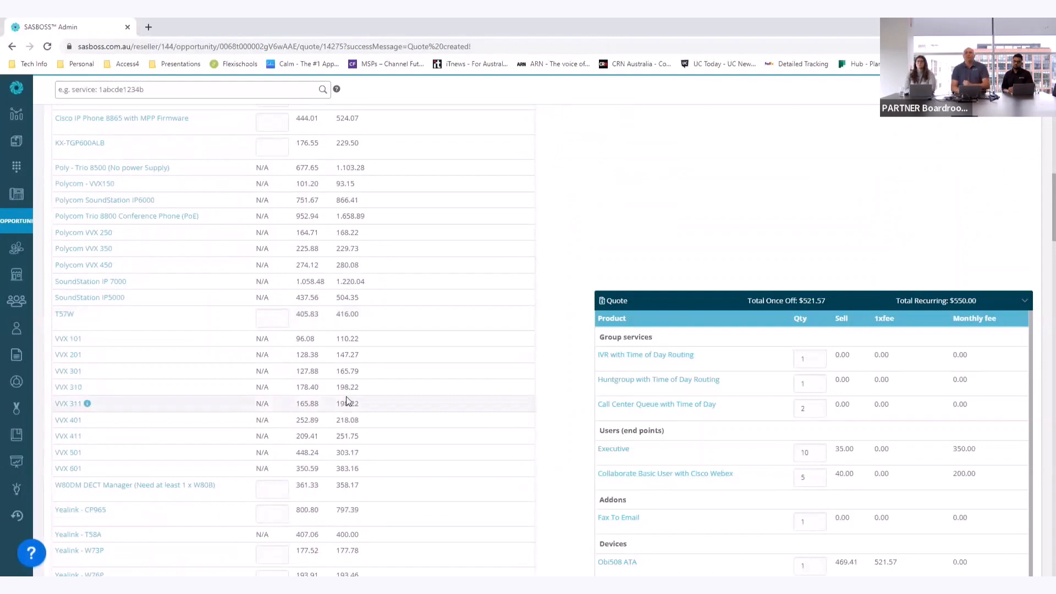
Collapse the quote summary and add one Australian Direct In Dial Number (10) block to the quote
{"action": "scroll", "coordinate": [178, 283], "scroll_direction": "up", "scroll_amount": 12}
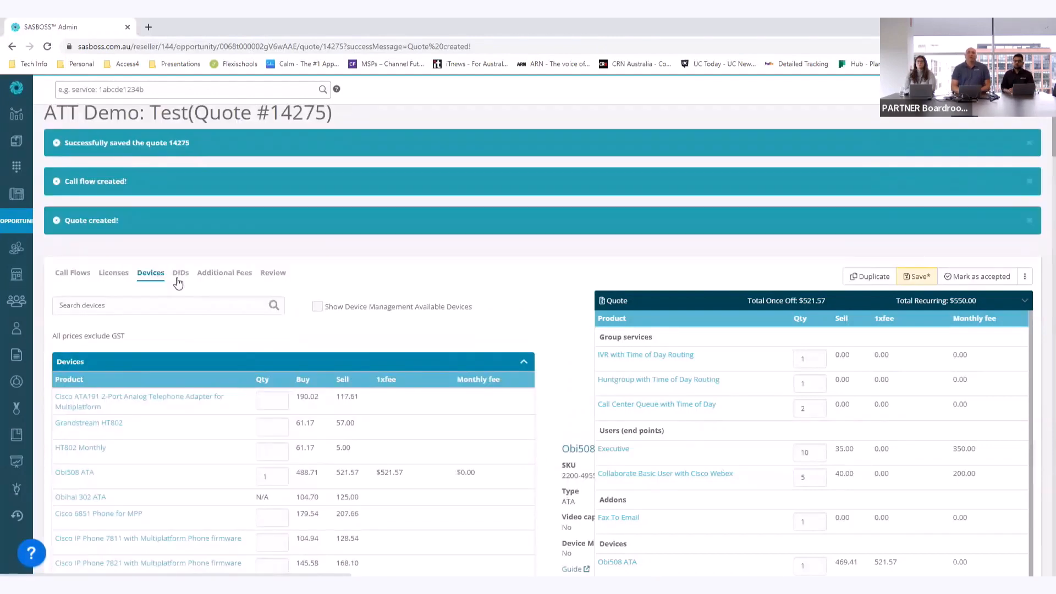
{"action": "left_click", "coordinate": [1027, 304]}
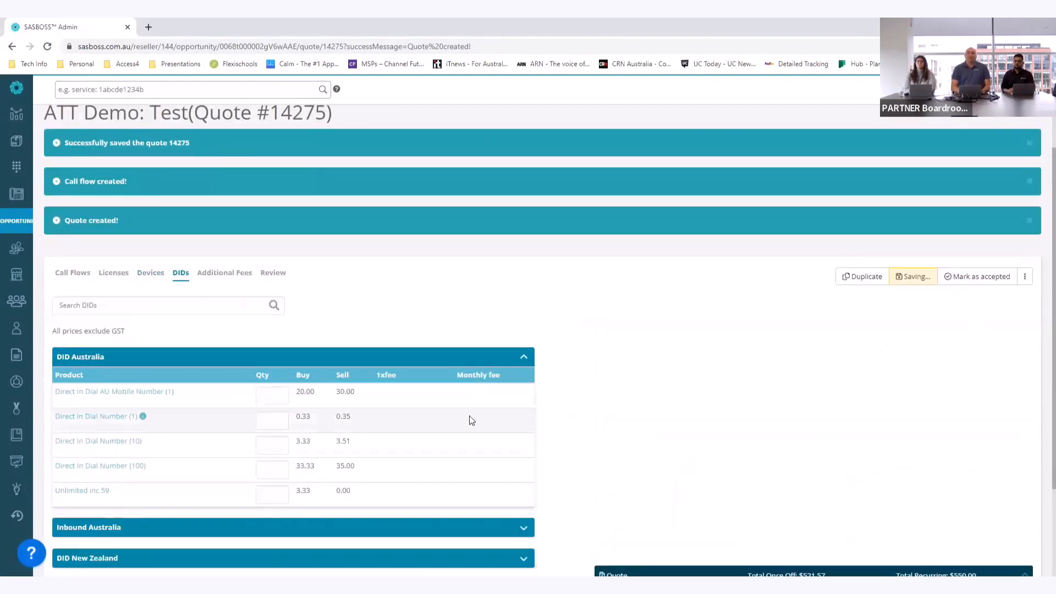
{"action": "left_click", "coordinate": [278, 443]}
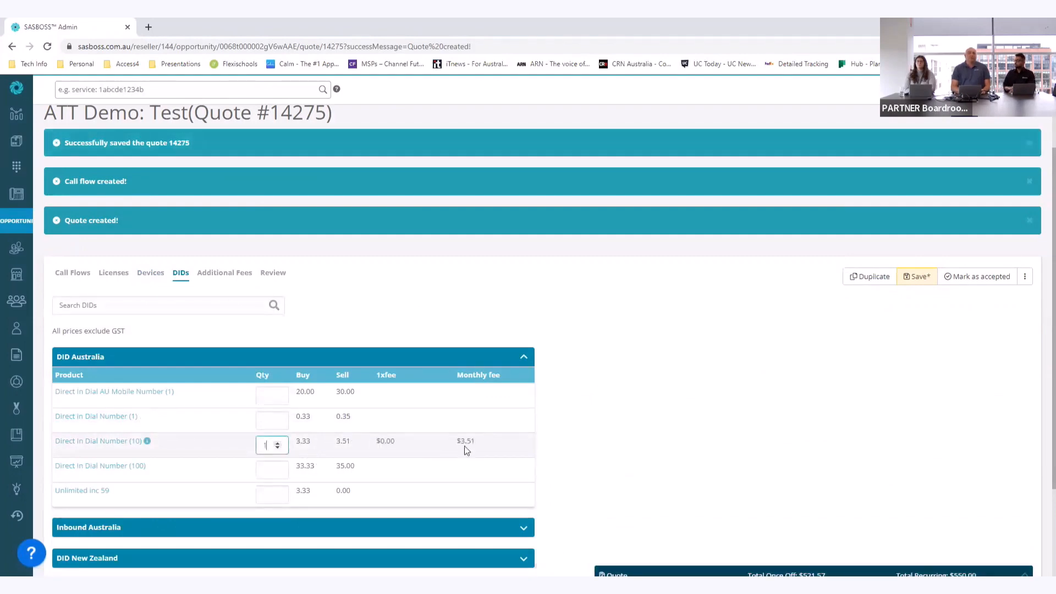
Try adjusting the order quantity of the Complex Cat C - Direct In Dial Number (10) porting fee
{"action": "scroll", "coordinate": [467, 451], "scroll_direction": "down", "scroll_amount": 3}
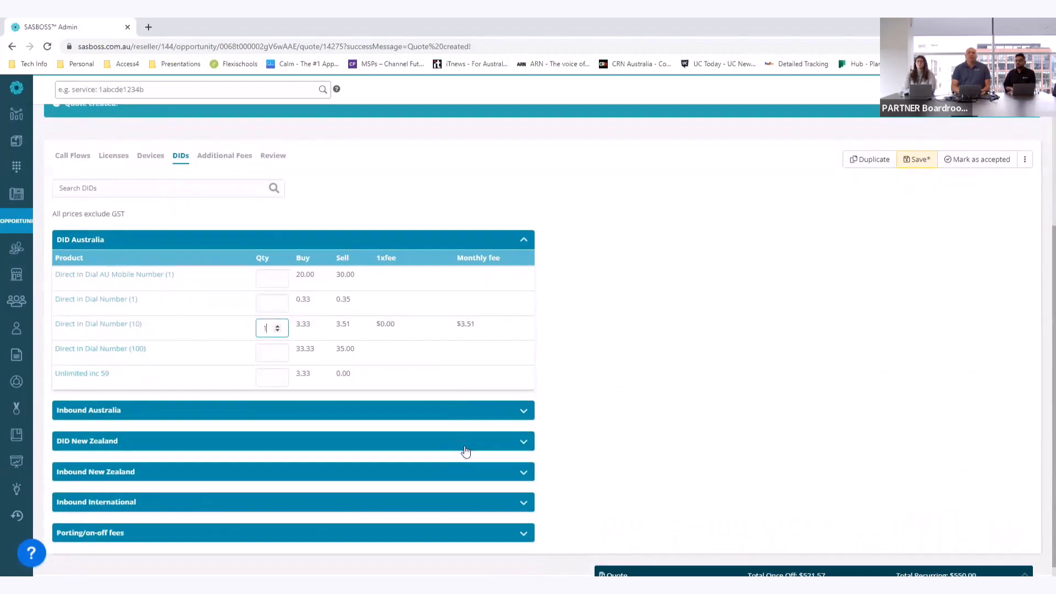
{"action": "left_click", "coordinate": [328, 534]}
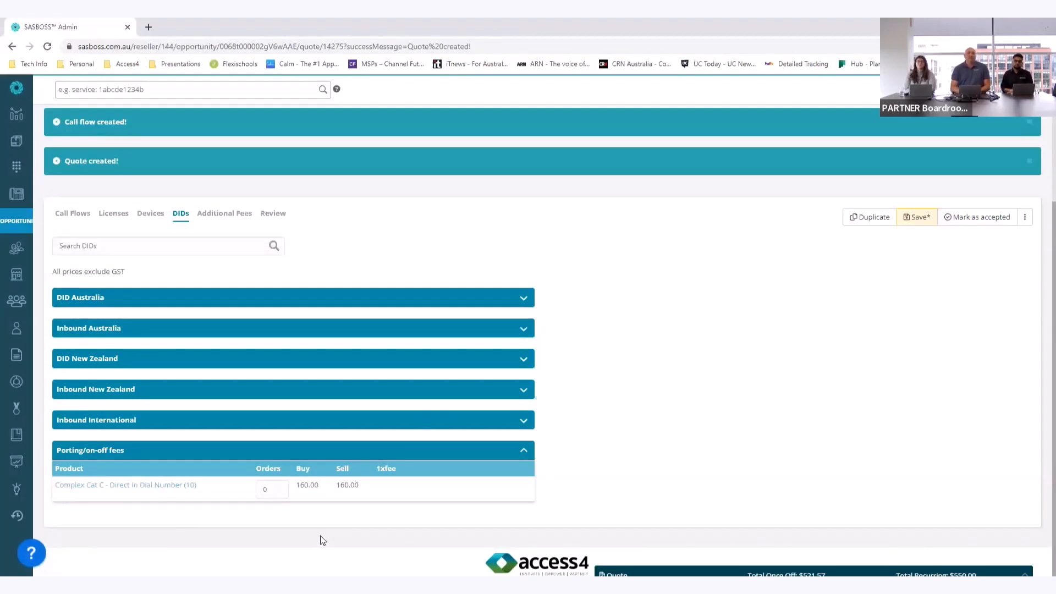
{"action": "left_click", "coordinate": [273, 487]}
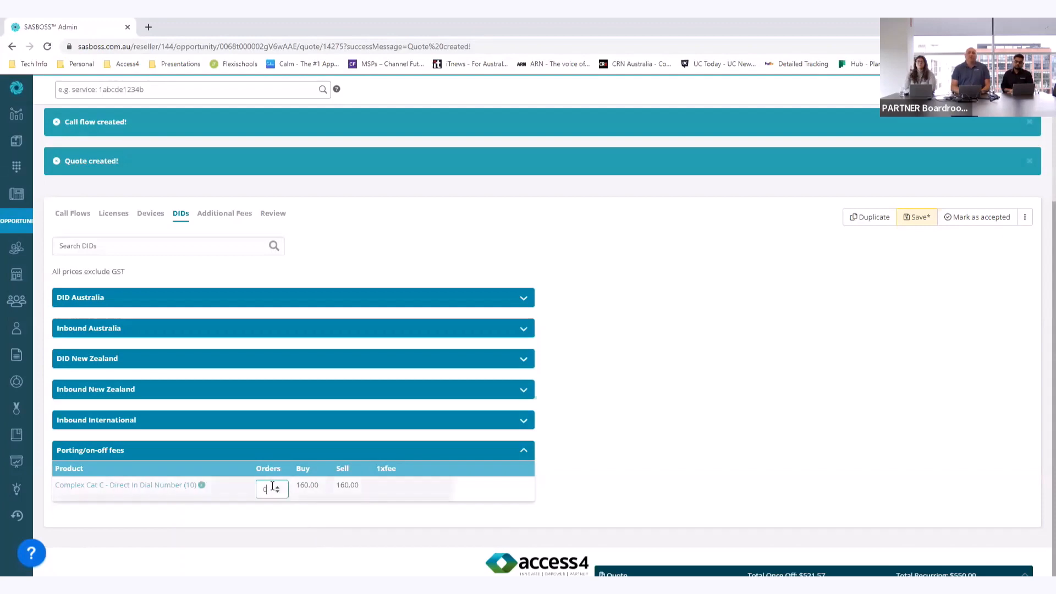
{"action": "left_click", "coordinate": [278, 487]}
{"action": "left_click", "coordinate": [278, 492]}
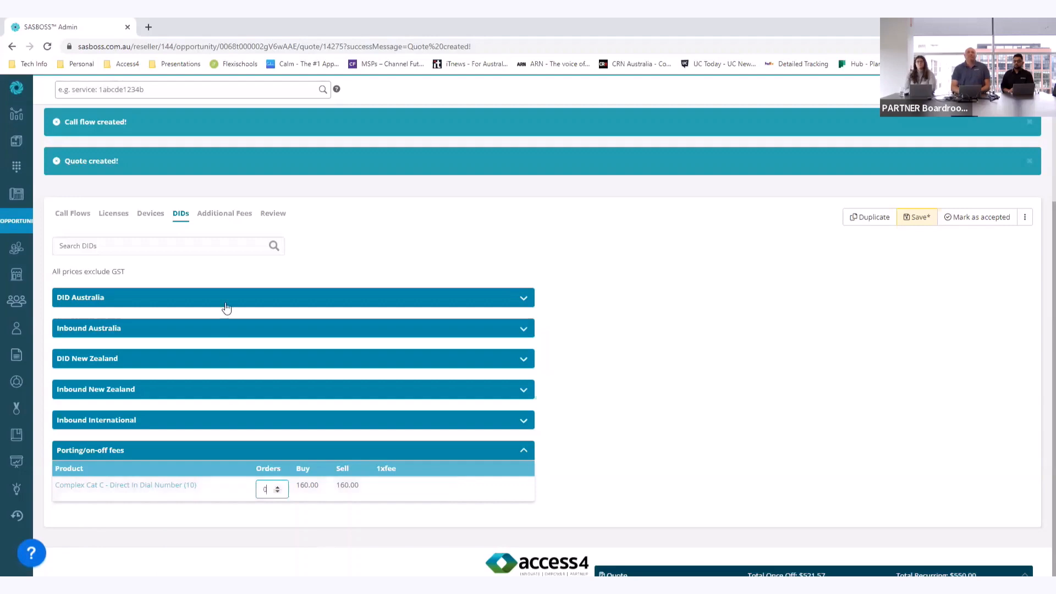
Add one Site installation from the additional support fees to the quote and check it in the quote summary
{"action": "left_click", "coordinate": [214, 216]}
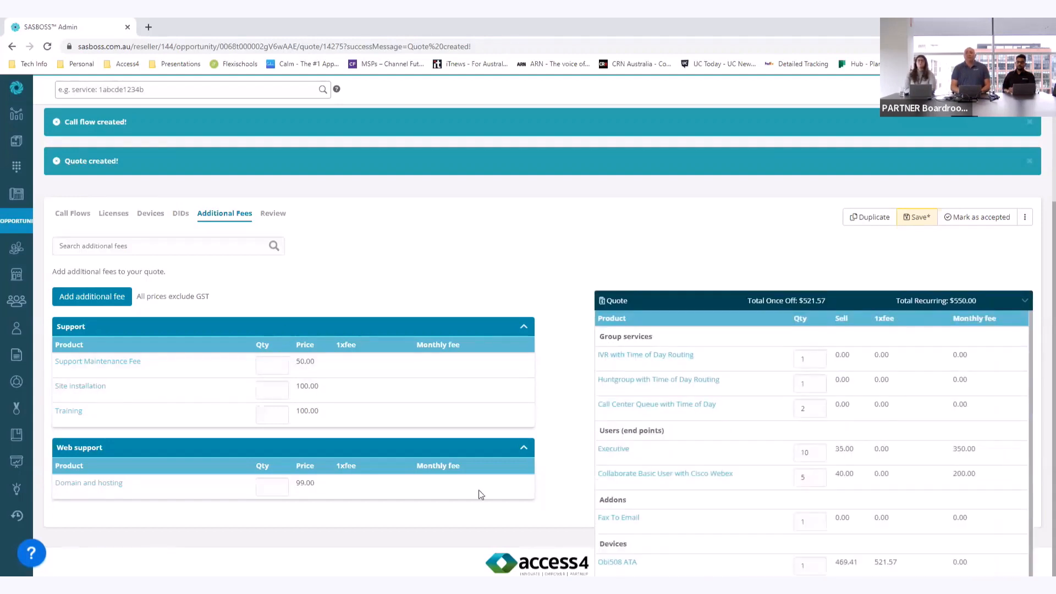
{"action": "left_click", "coordinate": [279, 394]}
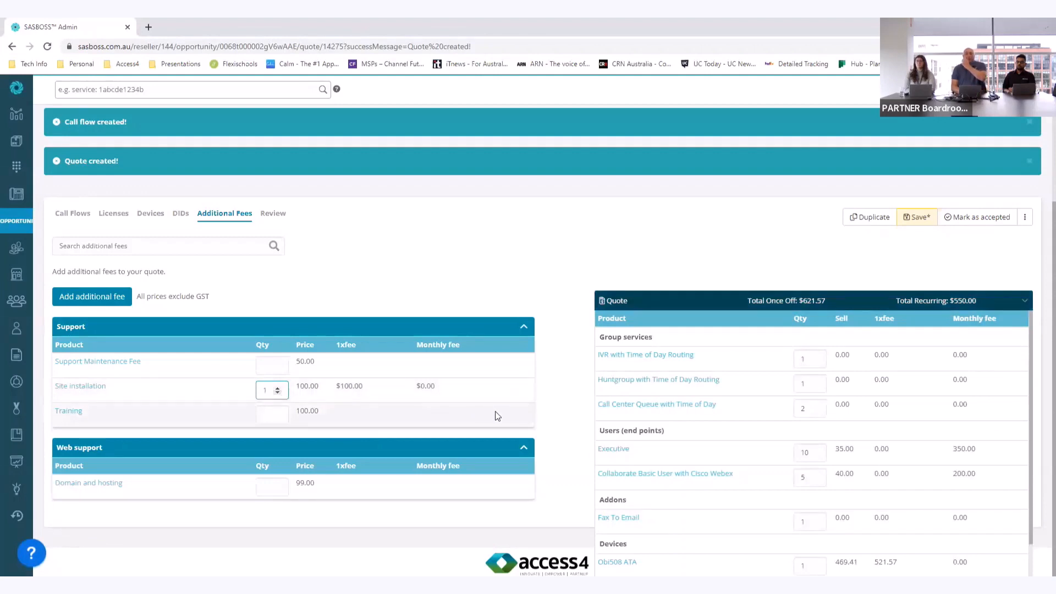
{"action": "scroll", "coordinate": [677, 512], "scroll_direction": "down", "scroll_amount": 1}
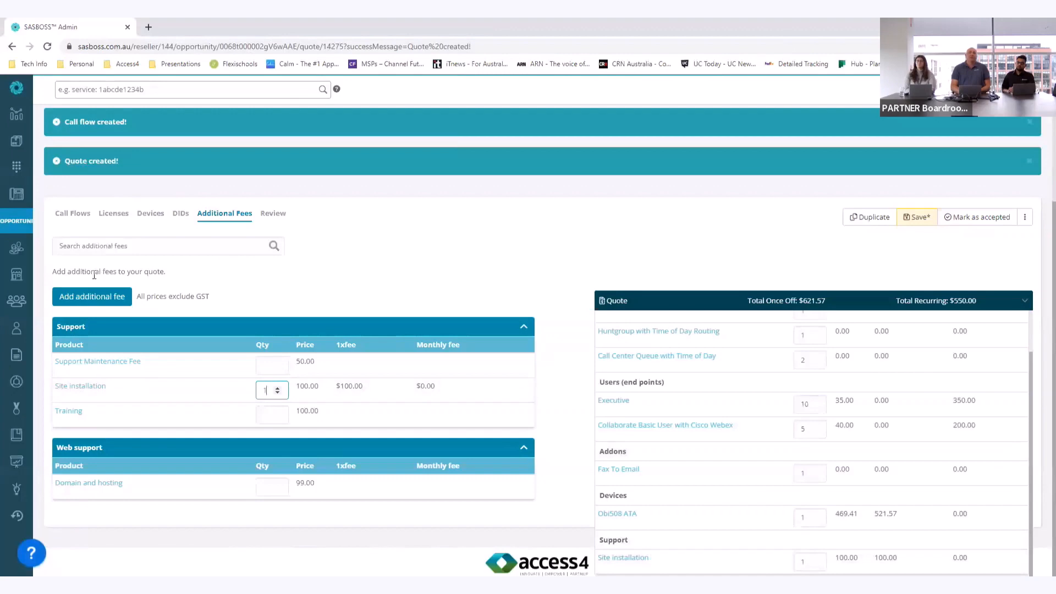
Start a custom additional fee, try its Monthly and Once Off frequencies, and close the form without adding the fee
{"action": "left_click", "coordinate": [92, 297]}
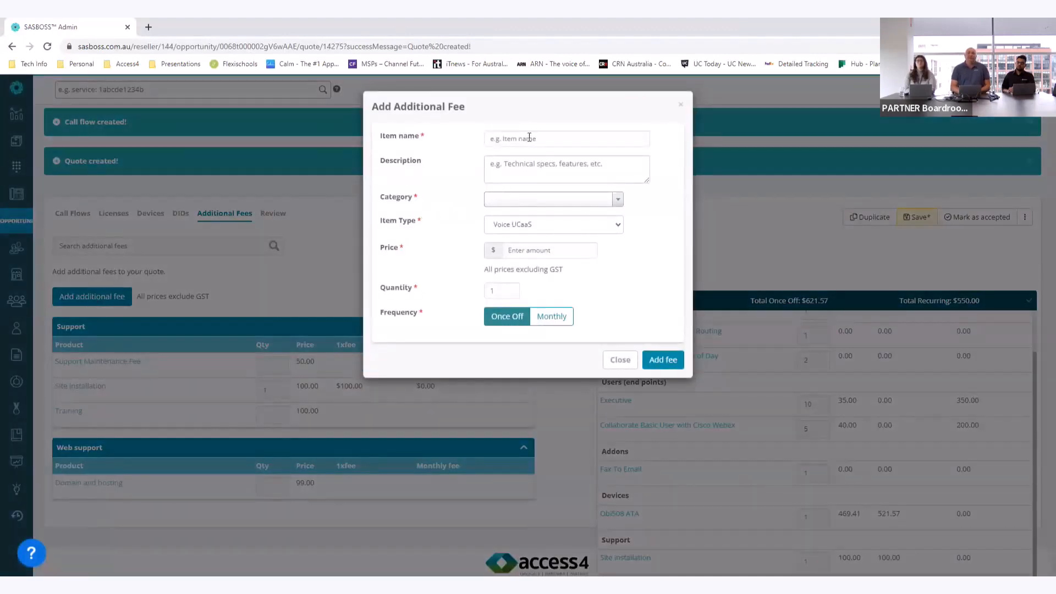
{"action": "left_click", "coordinate": [550, 315]}
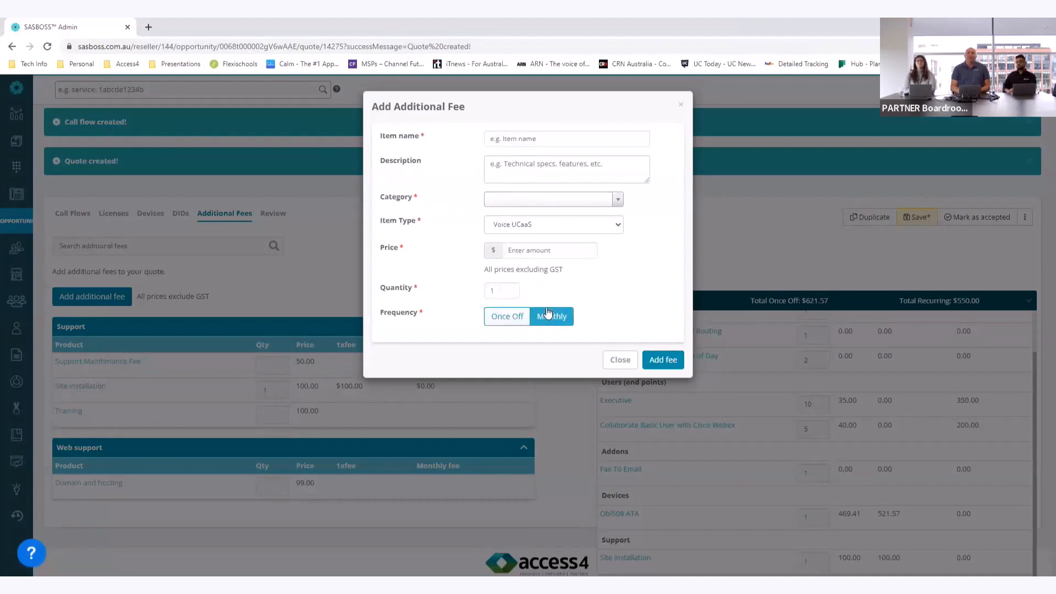
{"action": "left_click", "coordinate": [506, 318]}
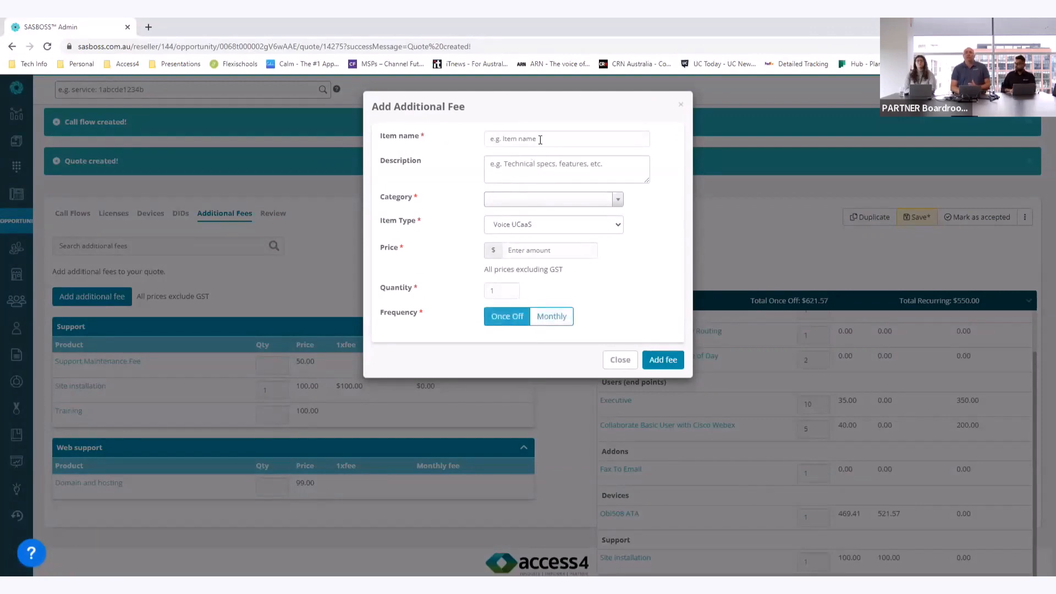
{"action": "left_click", "coordinate": [532, 161]}
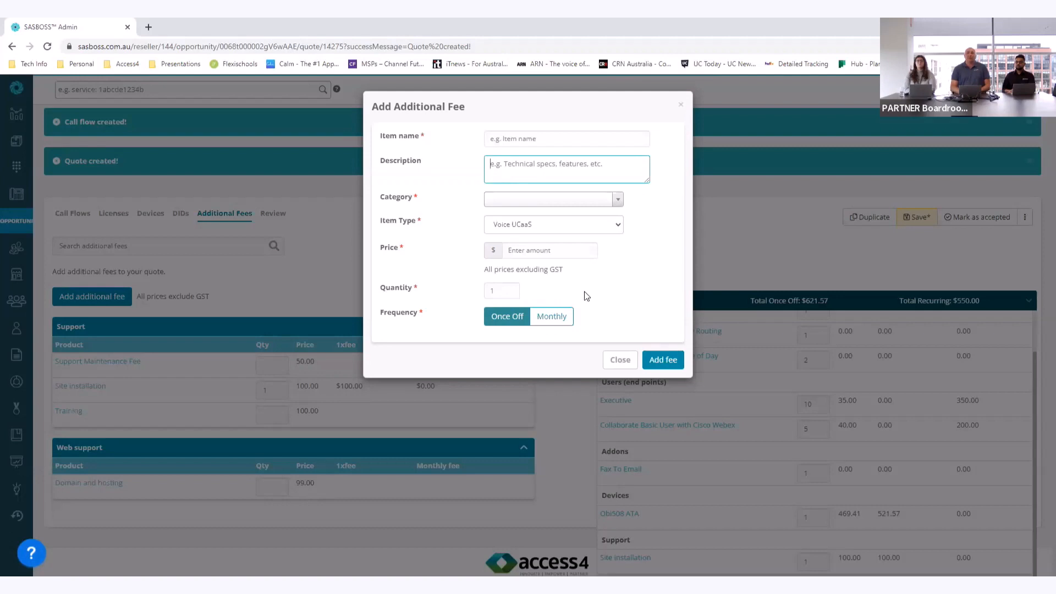
{"action": "left_click", "coordinate": [516, 320]}
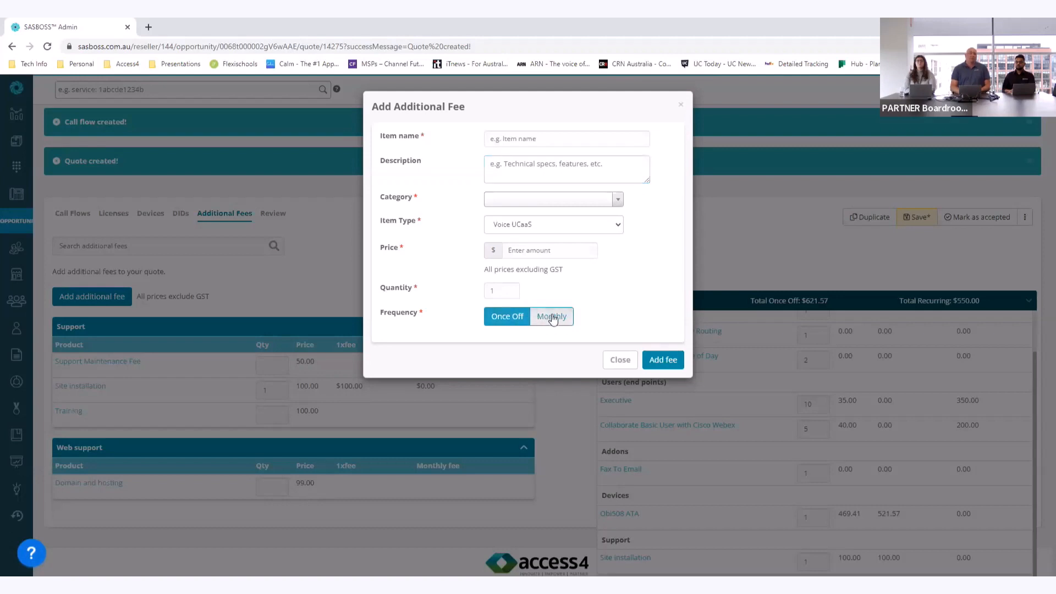
{"action": "left_click", "coordinate": [553, 318]}
{"action": "left_click", "coordinate": [614, 362]}
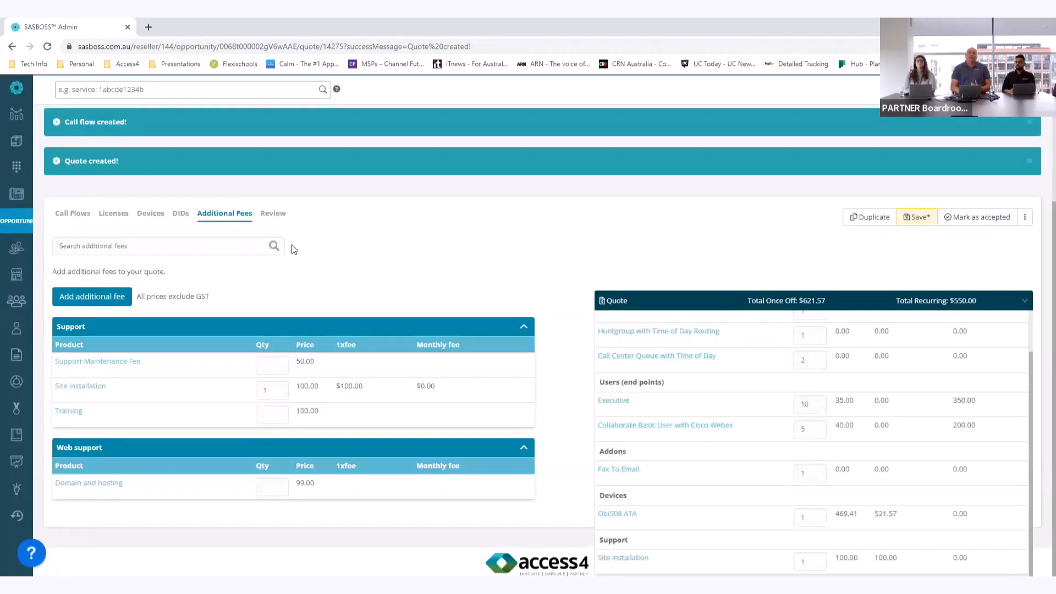
Open the quote's proposal for review, expand Customer Details, and read the preview from the cover to the Executive Summary
{"action": "left_click", "coordinate": [278, 217]}
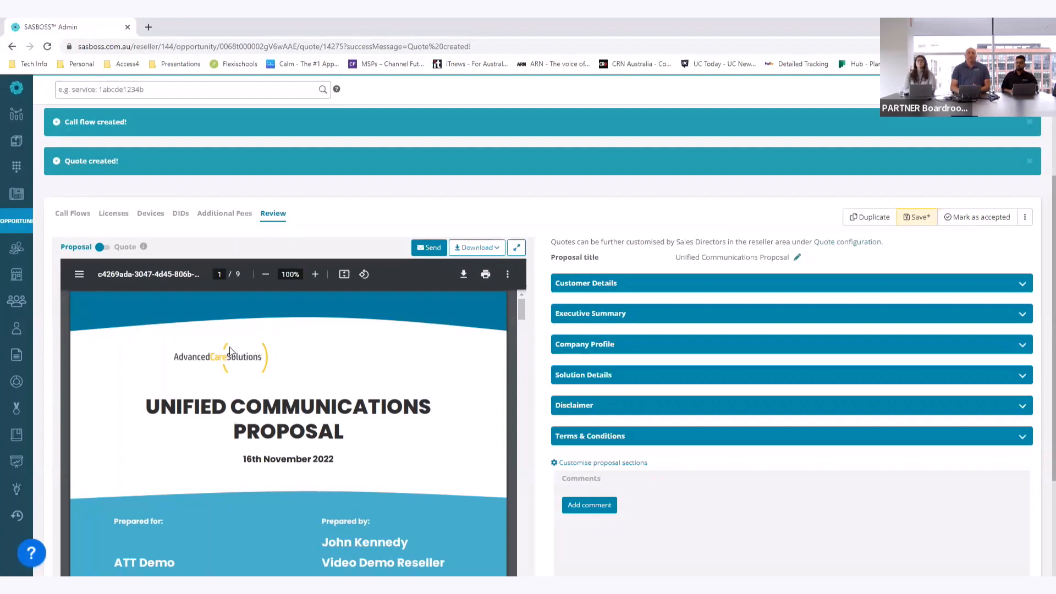
{"action": "left_click", "coordinate": [581, 291]}
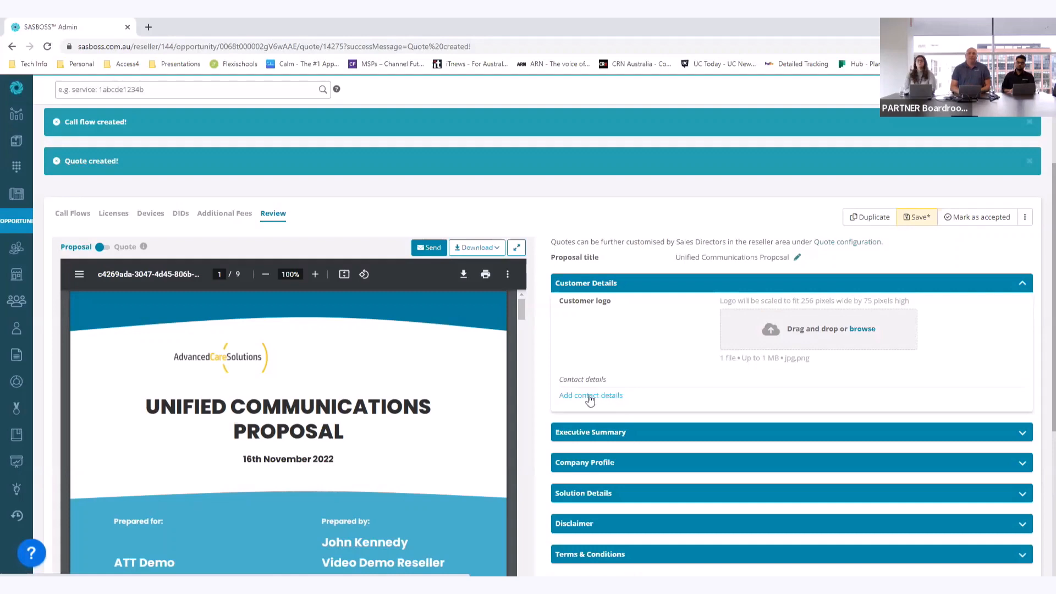
{"action": "scroll", "coordinate": [369, 453], "scroll_direction": "down", "scroll_amount": 3}
{"action": "scroll", "coordinate": [369, 450], "scroll_direction": "down", "scroll_amount": 10}
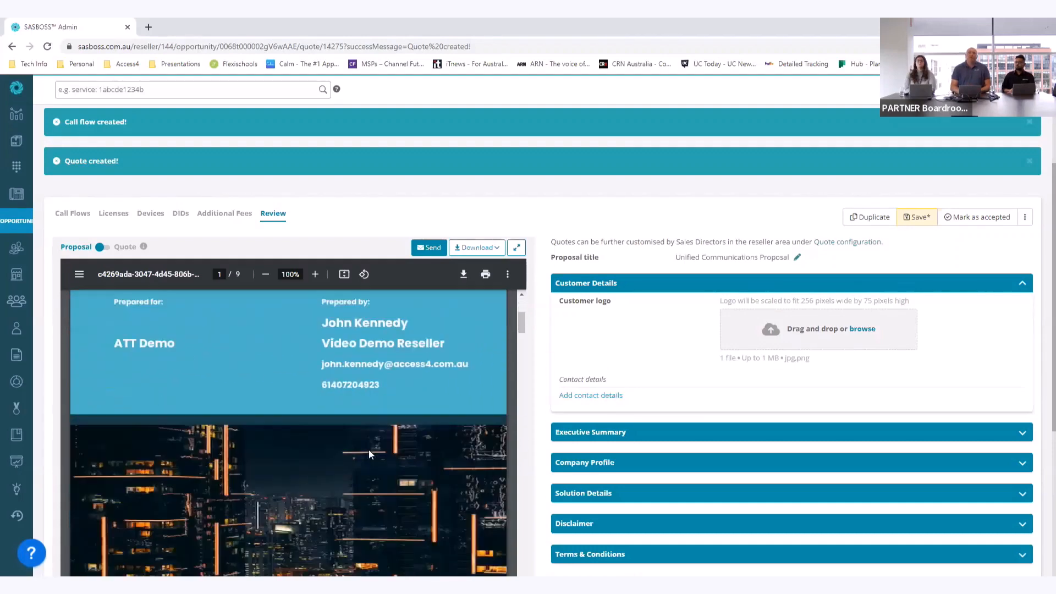
{"action": "scroll", "coordinate": [370, 454], "scroll_direction": "down", "scroll_amount": 8}
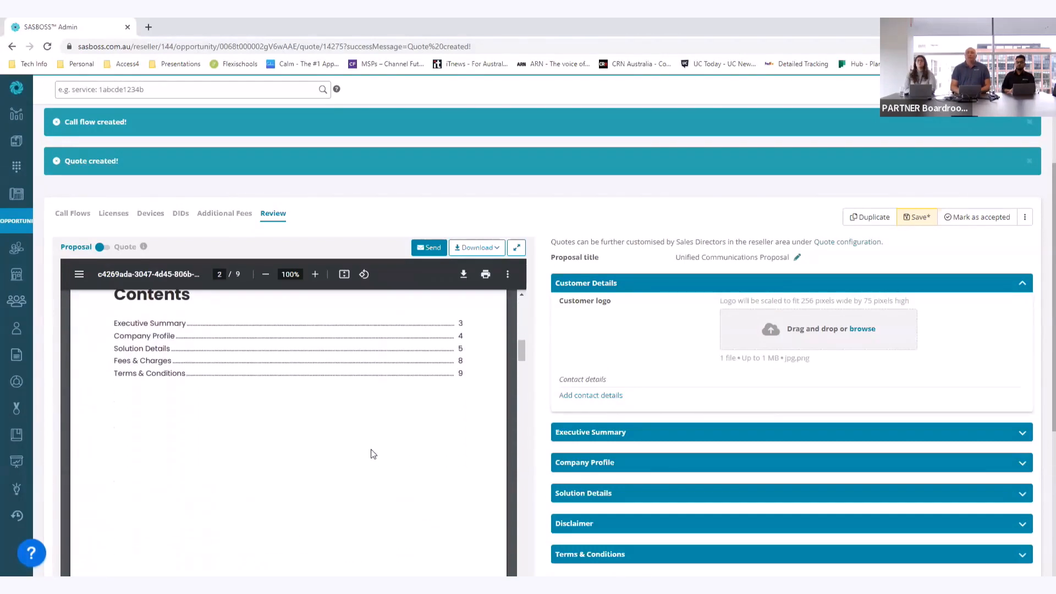
{"action": "scroll", "coordinate": [371, 454], "scroll_direction": "down", "scroll_amount": 6}
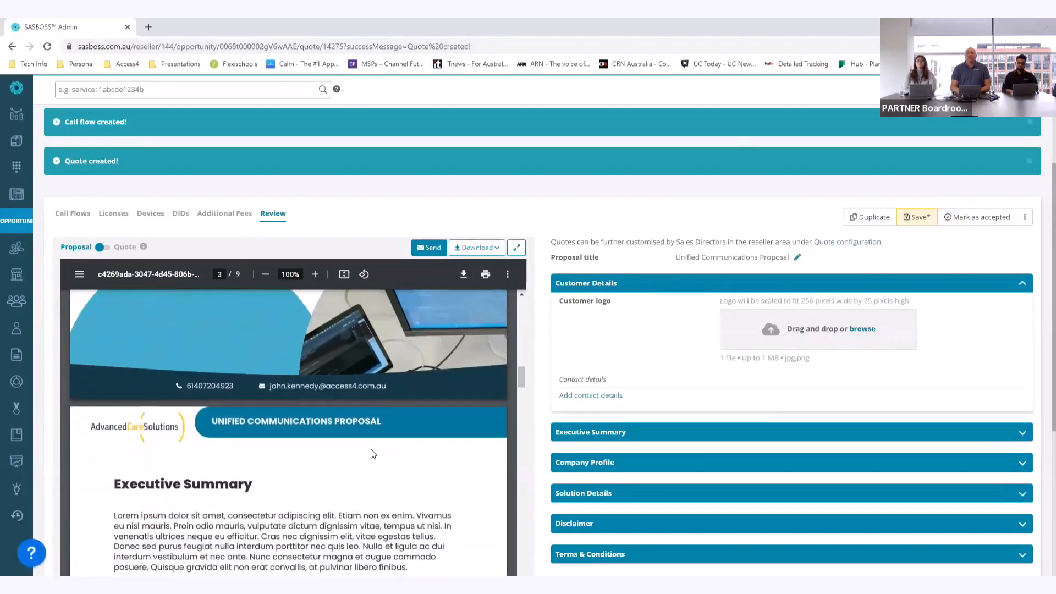
Expand the Executive Summary section and read its text, continuing in the preview to the Company Profile page
{"action": "left_click", "coordinate": [602, 433]}
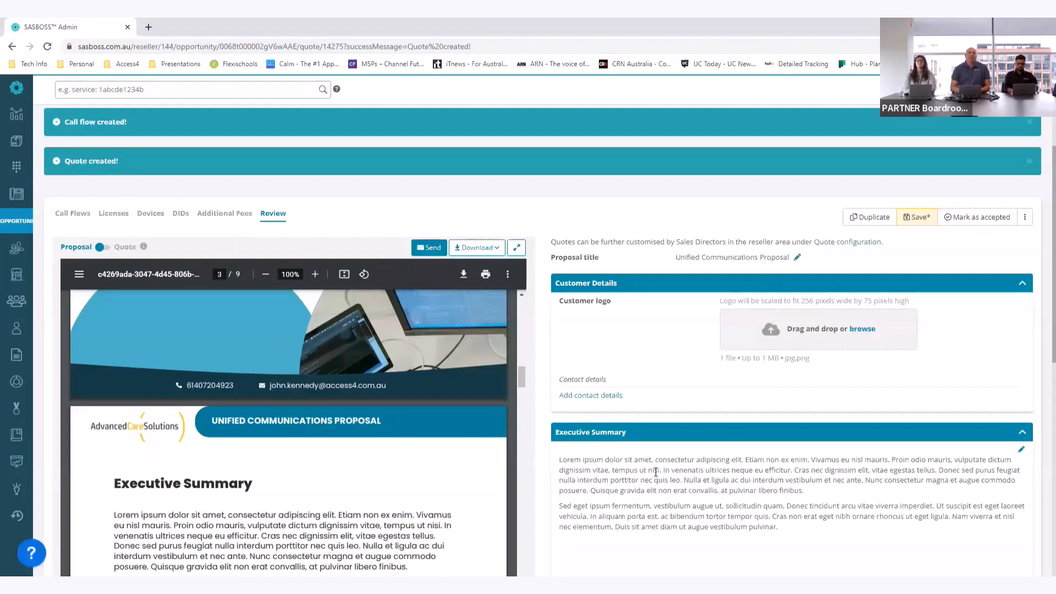
{"action": "scroll", "coordinate": [656, 472], "scroll_direction": "down", "scroll_amount": 3}
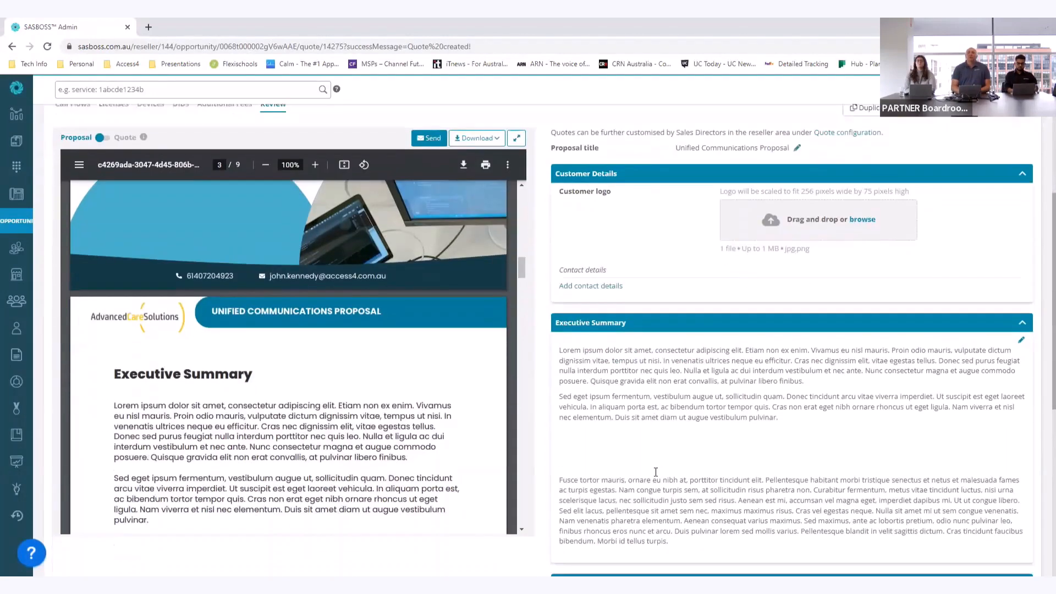
{"action": "scroll", "coordinate": [335, 315], "scroll_direction": "down", "scroll_amount": 5}
{"action": "scroll", "coordinate": [336, 315], "scroll_direction": "down", "scroll_amount": 8}
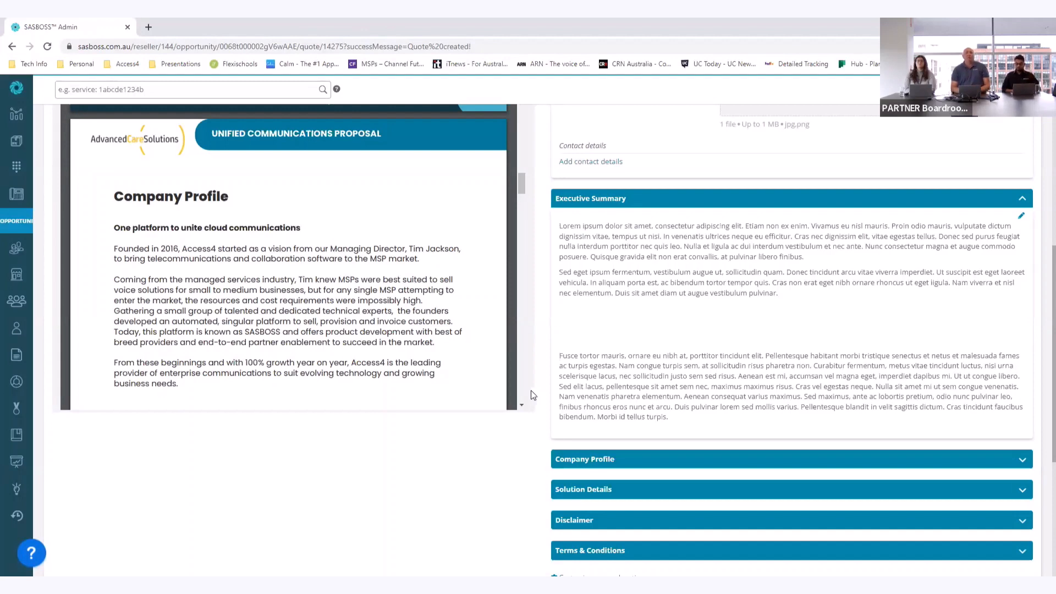
Expand the Company Profile section and read the proposal preview through the Solution Details, including the Obi508 ATA description
{"action": "left_click", "coordinate": [801, 463]}
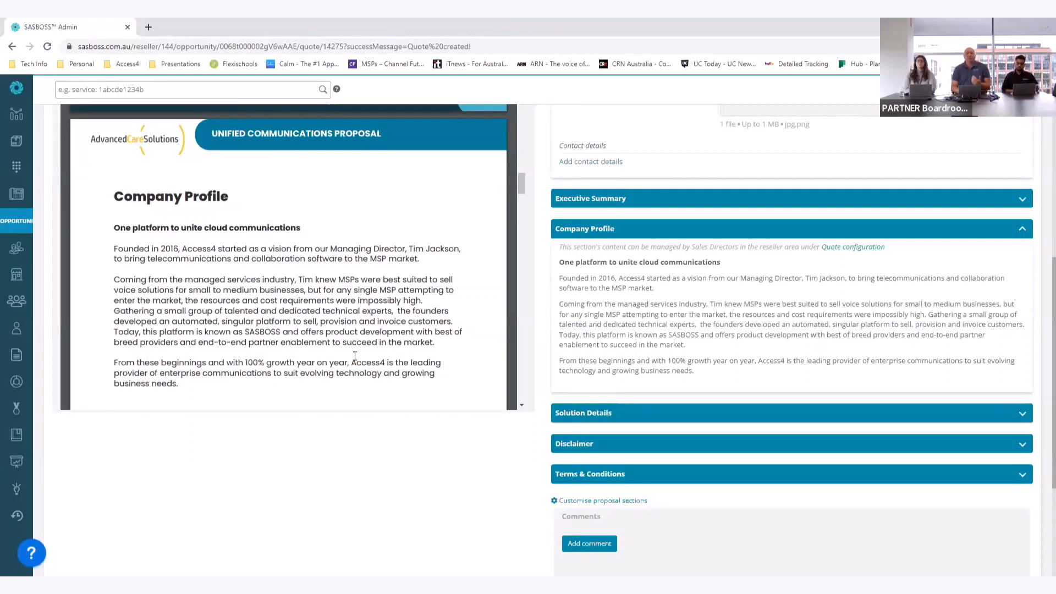
{"action": "scroll", "coordinate": [355, 356], "scroll_direction": "down", "scroll_amount": 10}
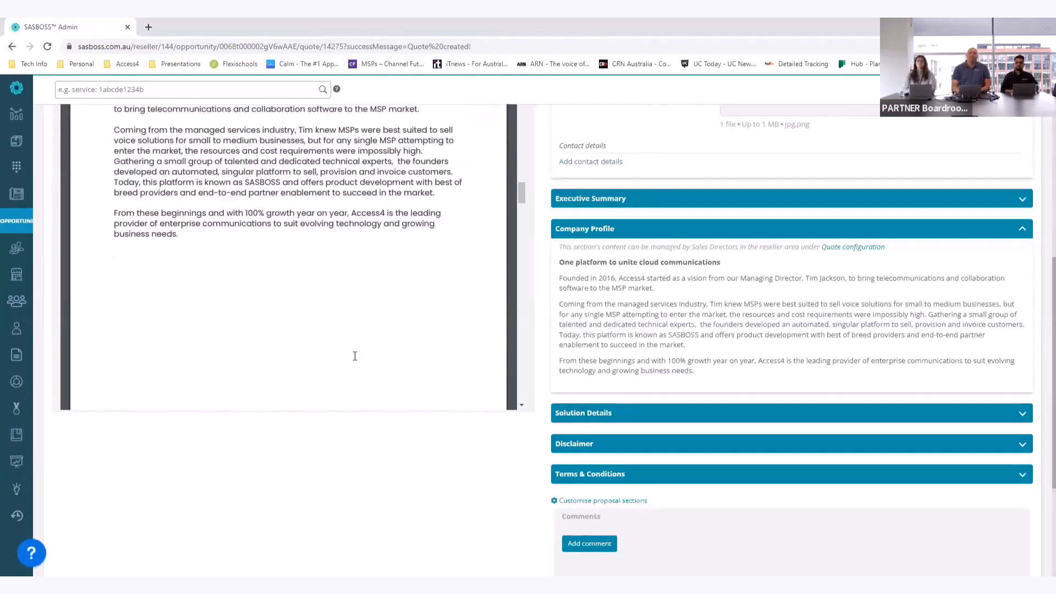
{"action": "scroll", "coordinate": [355, 356], "scroll_direction": "down", "scroll_amount": 4}
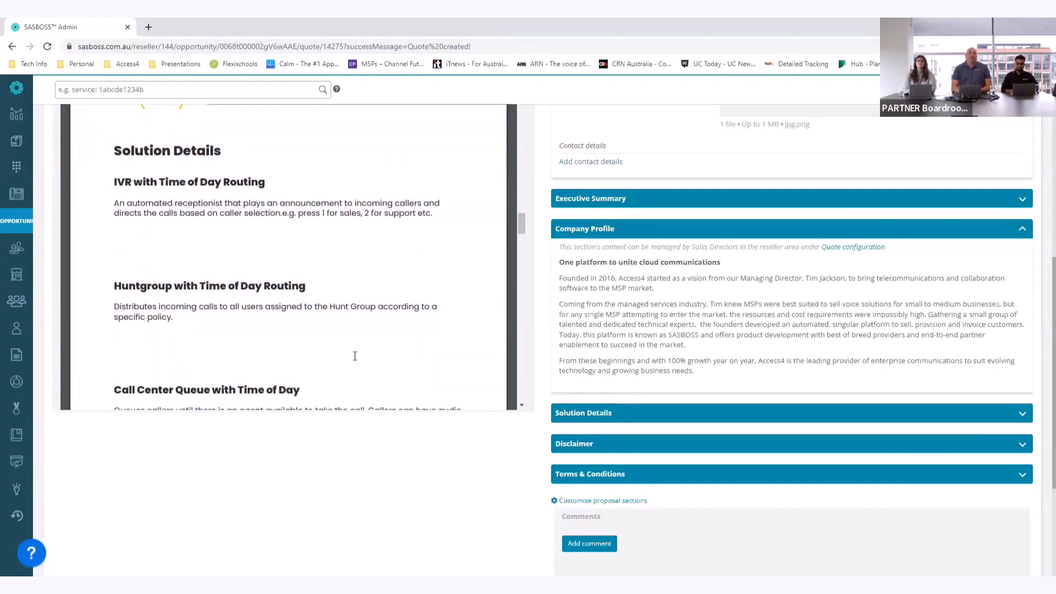
{"action": "scroll", "coordinate": [355, 356], "scroll_direction": "down", "scroll_amount": 2}
{"action": "scroll", "coordinate": [355, 356], "scroll_direction": "down", "scroll_amount": 2}
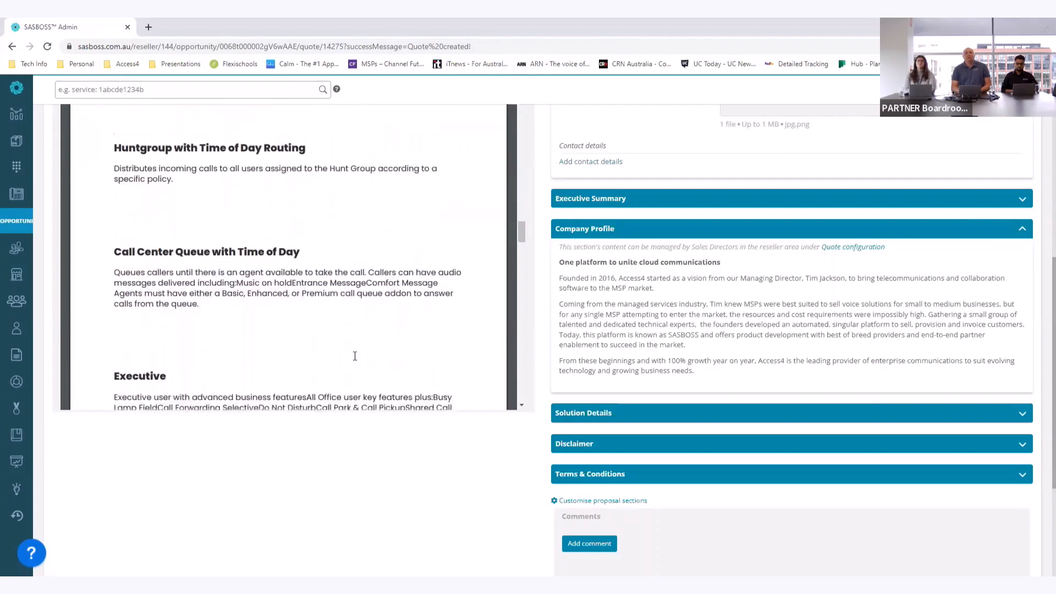
{"action": "scroll", "coordinate": [354, 356], "scroll_direction": "down", "scroll_amount": 5}
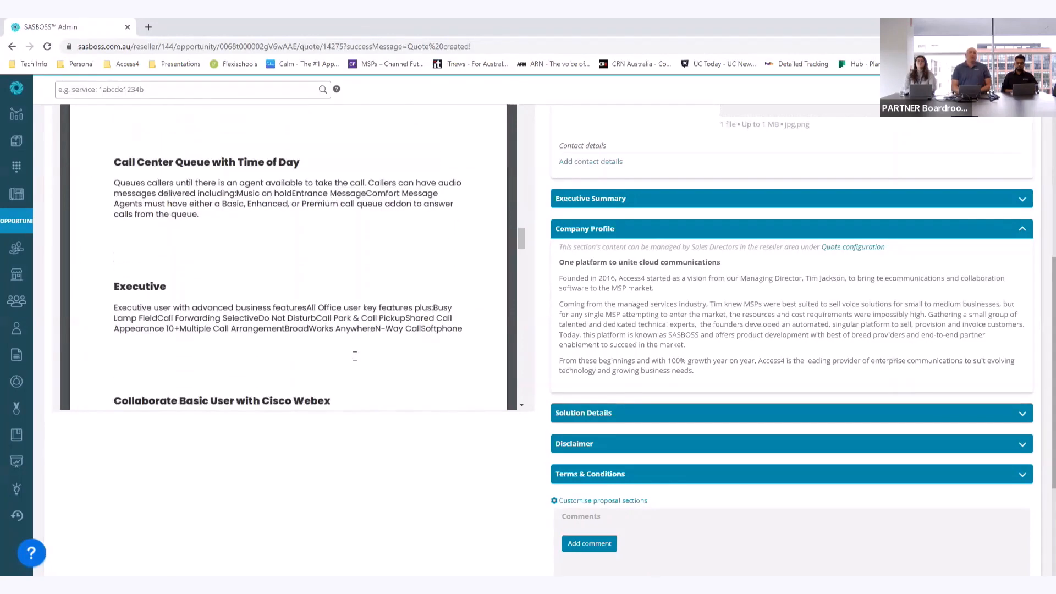
{"action": "scroll", "coordinate": [355, 356], "scroll_direction": "down", "scroll_amount": 2}
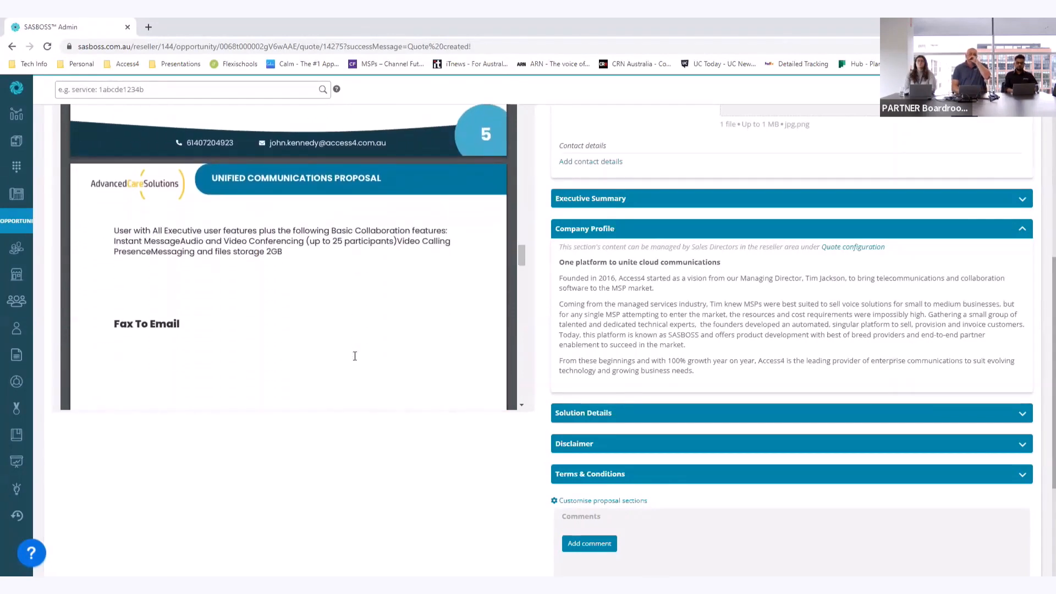
{"action": "scroll", "coordinate": [355, 356], "scroll_direction": "down", "scroll_amount": 5}
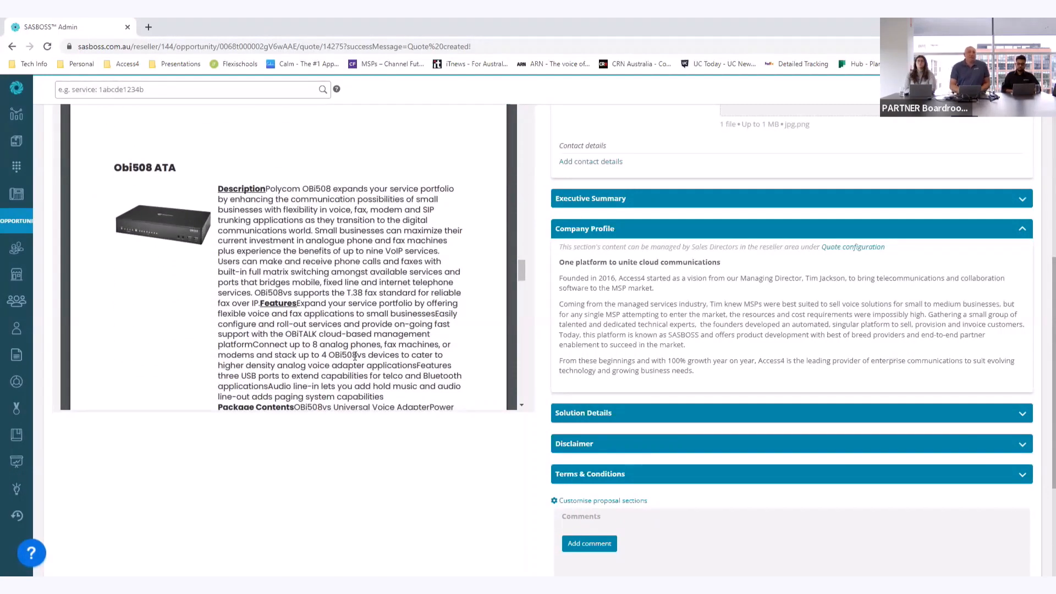
{"action": "scroll", "coordinate": [355, 356], "scroll_direction": "down", "scroll_amount": 2}
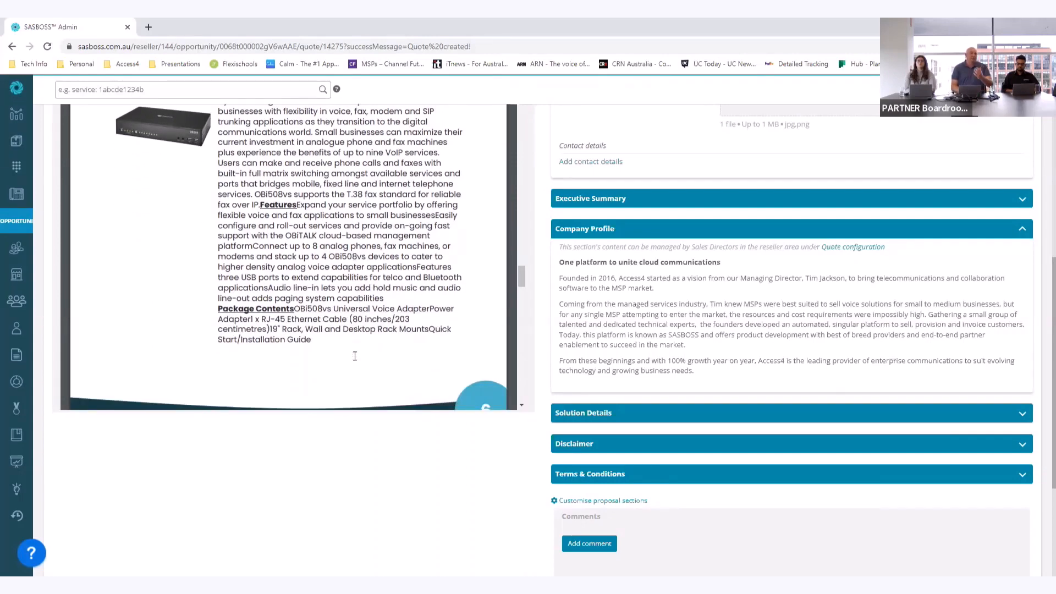
Review the proposal's itemised pricing tables, terms and customer signature area
{"action": "scroll", "coordinate": [355, 356], "scroll_direction": "down", "scroll_amount": 1}
{"action": "scroll", "coordinate": [355, 356], "scroll_direction": "down", "scroll_amount": 5}
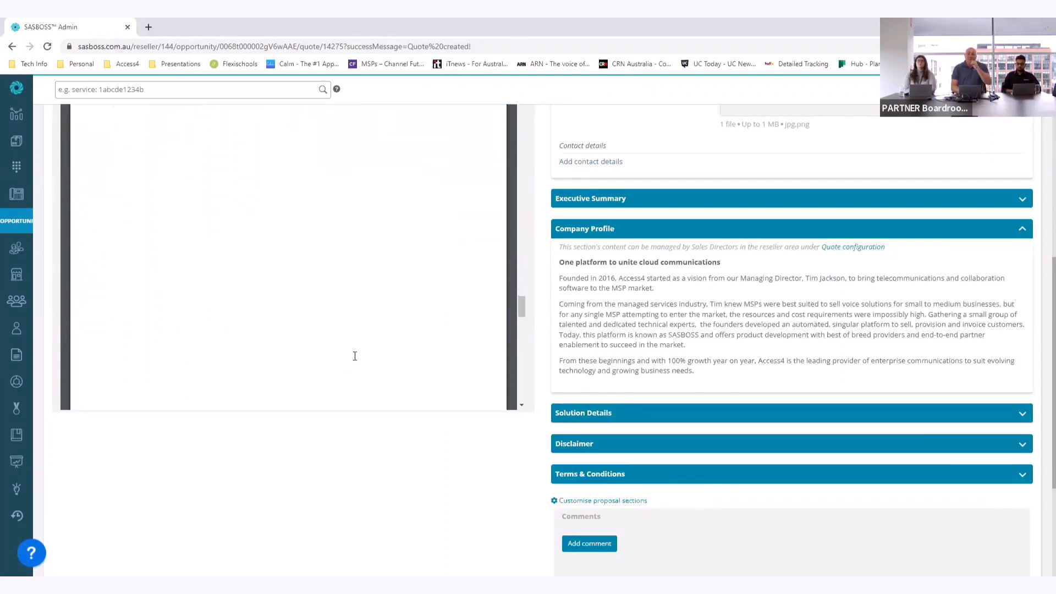
{"action": "scroll", "coordinate": [355, 356], "scroll_direction": "down", "scroll_amount": 5}
{"action": "scroll", "coordinate": [355, 356], "scroll_direction": "down", "scroll_amount": 5}
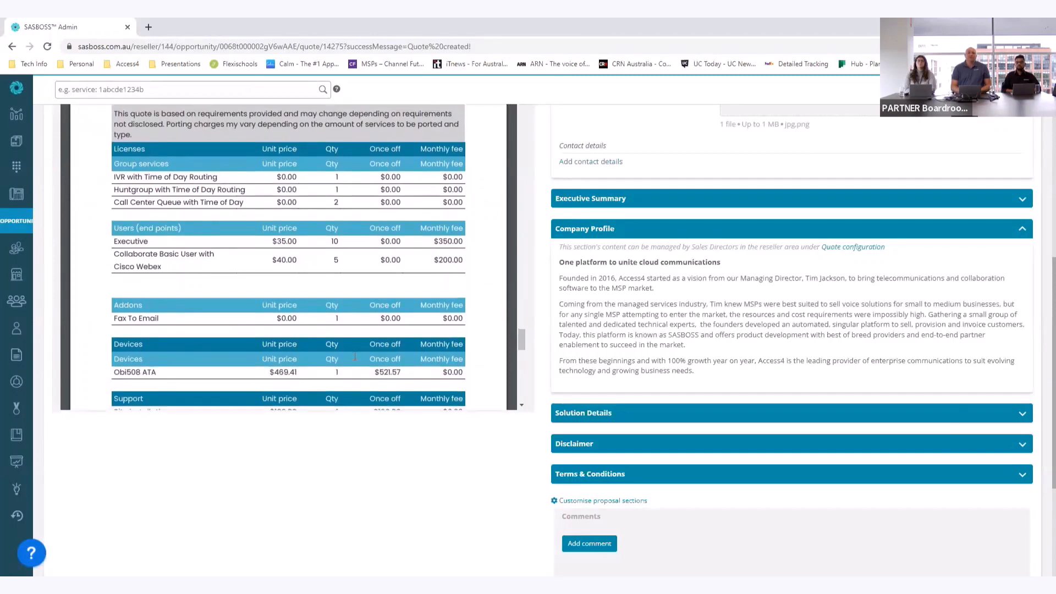
{"action": "scroll", "coordinate": [354, 356], "scroll_direction": "down", "scroll_amount": 10}
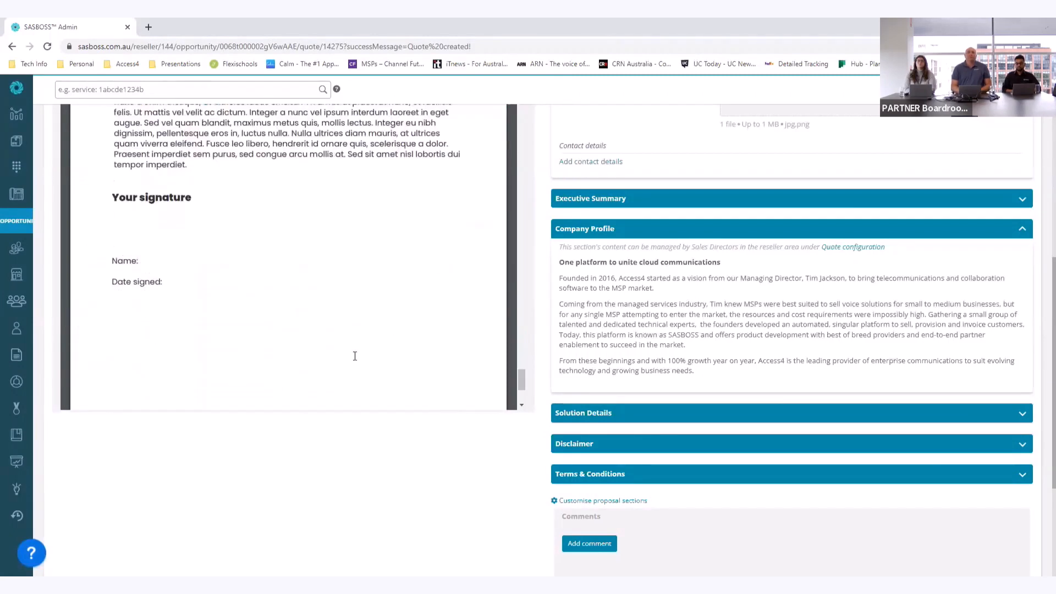
{"action": "scroll", "coordinate": [353, 455], "scroll_direction": "down", "scroll_amount": 15}
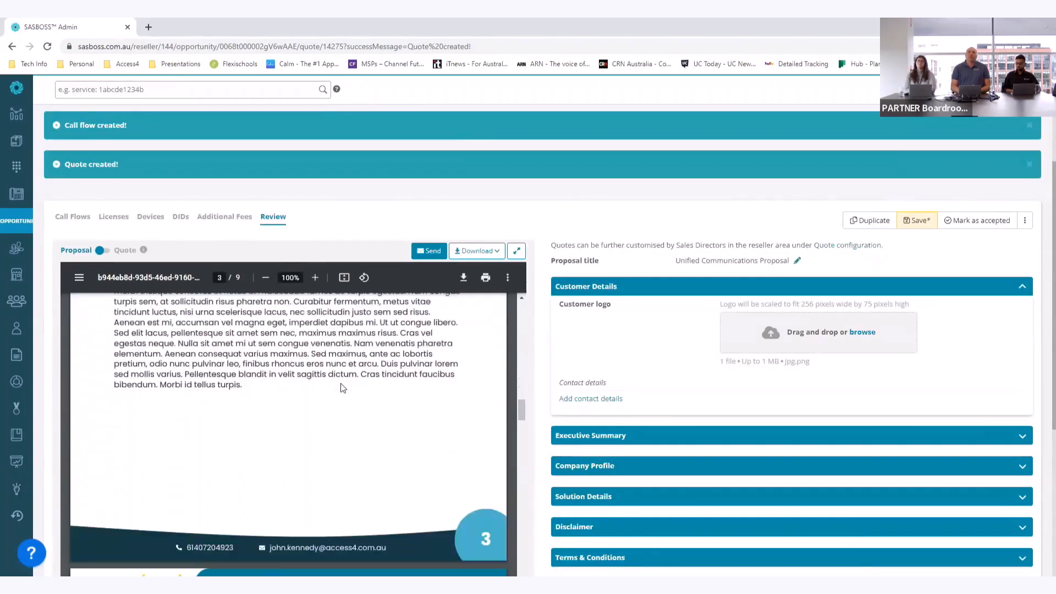
Examine the Solution Details page in the regenerated proposal preview
{"action": "scroll", "coordinate": [353, 454], "scroll_direction": "down", "scroll_amount": 3}
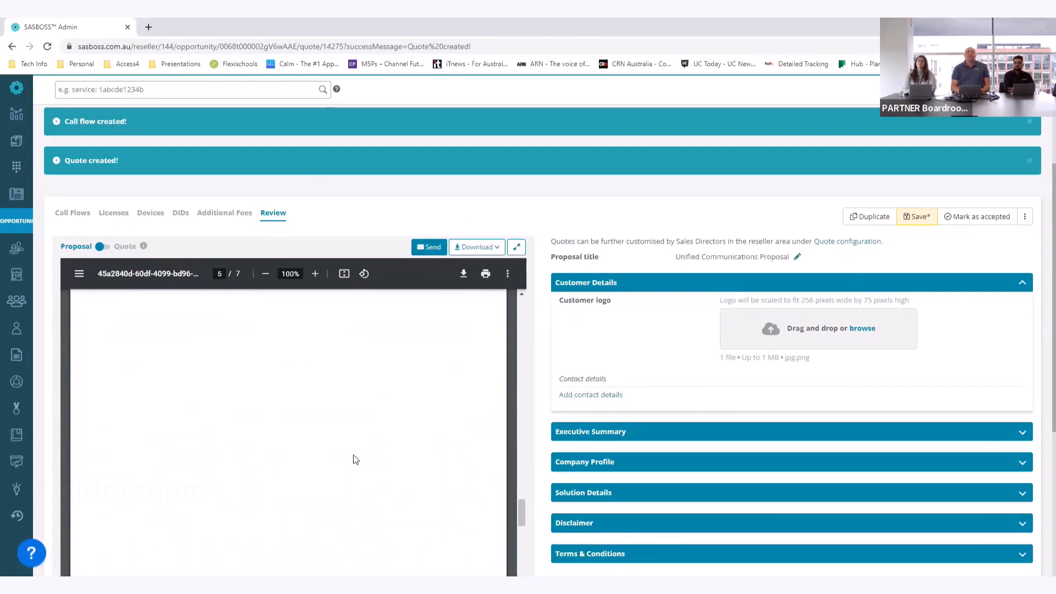
{"action": "scroll", "coordinate": [355, 460], "scroll_direction": "down", "scroll_amount": 1}
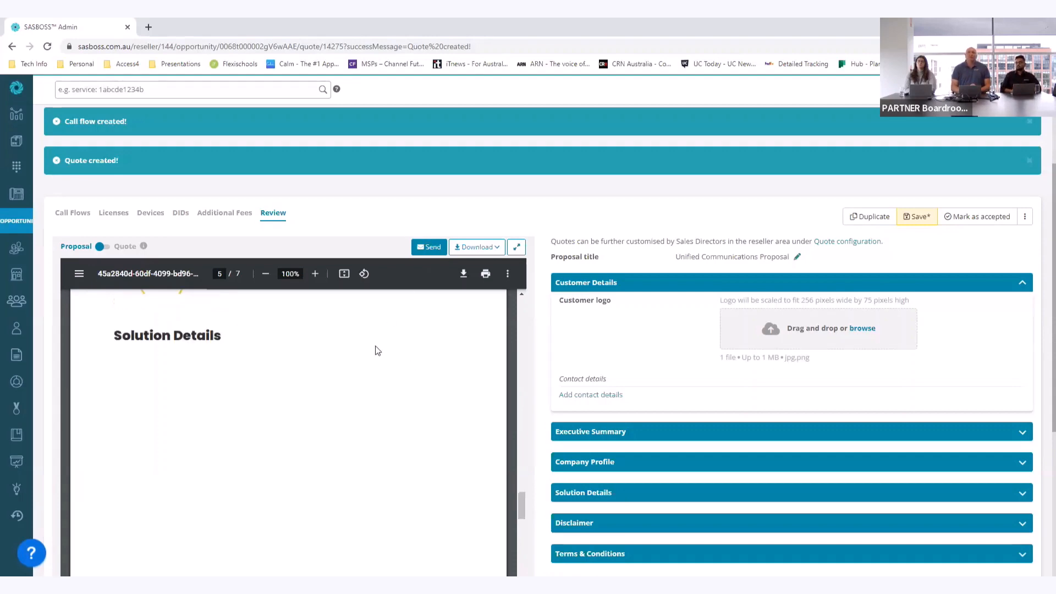
{"action": "scroll", "coordinate": [375, 349], "scroll_direction": "up", "scroll_amount": 4}
Open the Send Proposal form, display the available recipients, and close the form without sending anything
{"action": "left_click", "coordinate": [427, 246]}
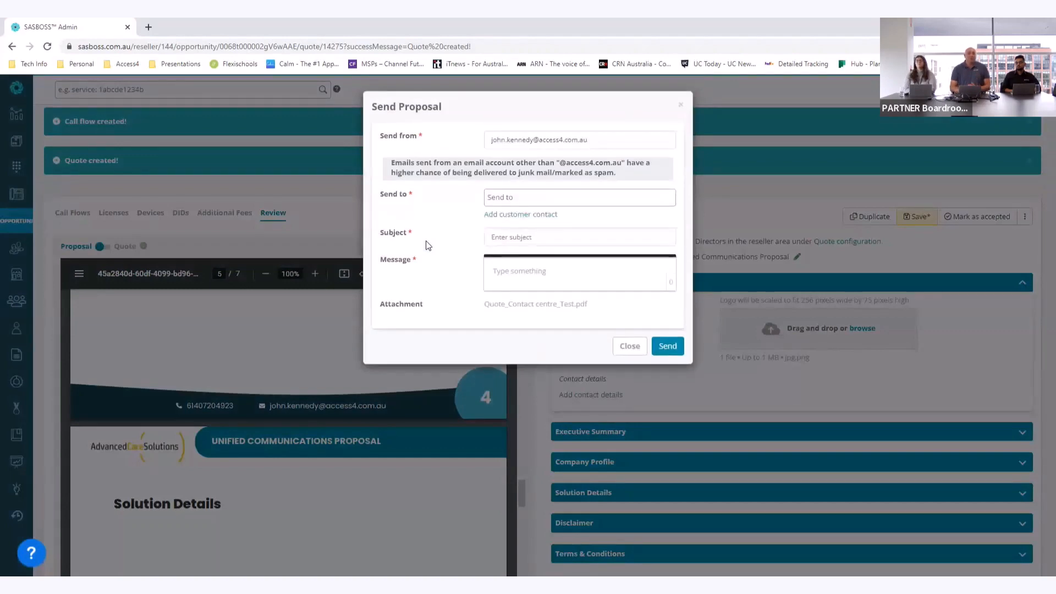
{"action": "left_click", "coordinate": [532, 197]}
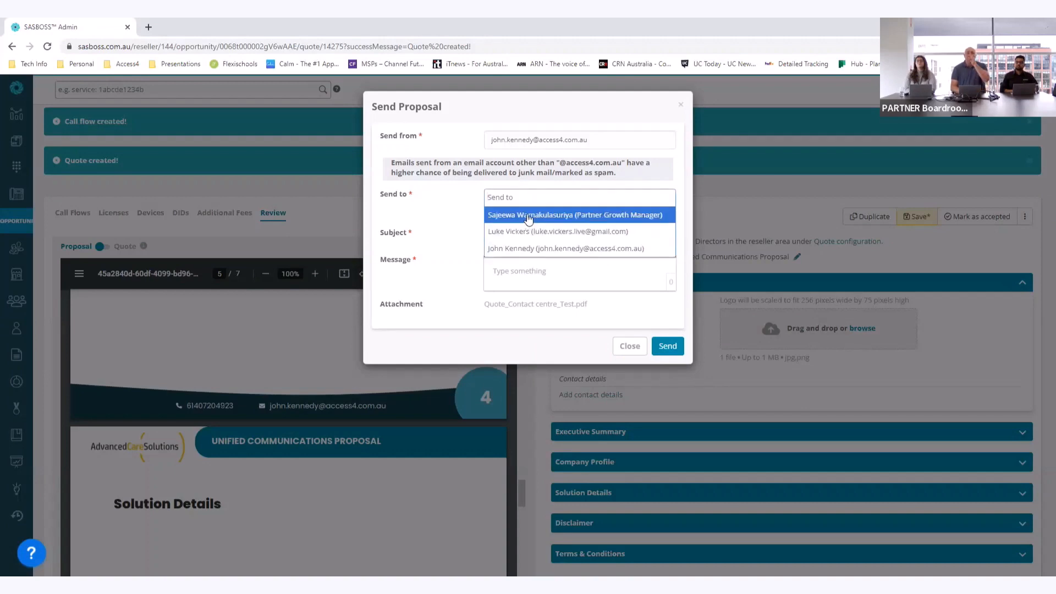
{"action": "left_click", "coordinate": [406, 266]}
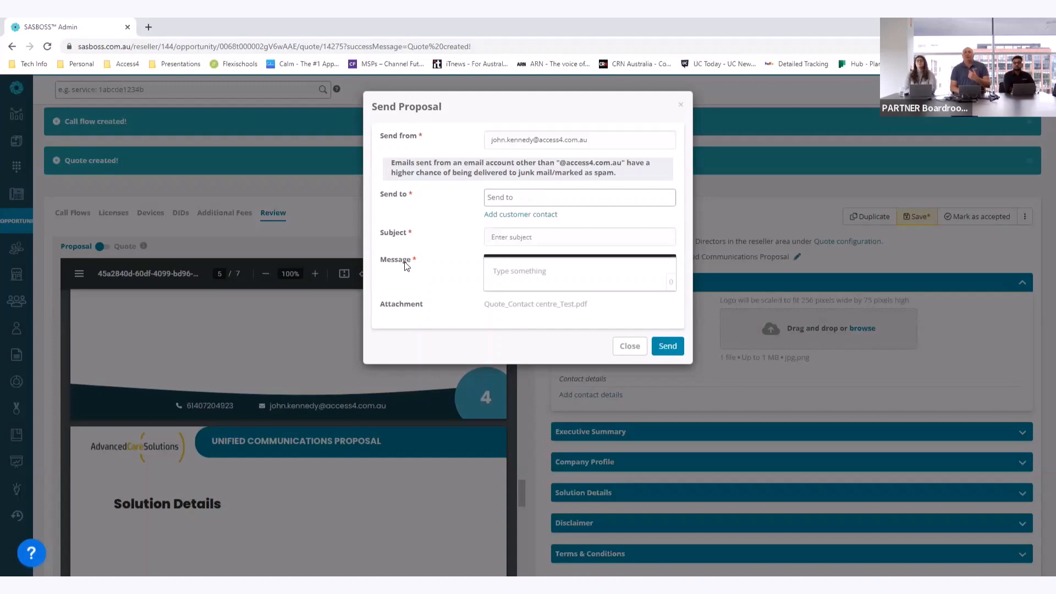
{"action": "left_click", "coordinate": [633, 347]}
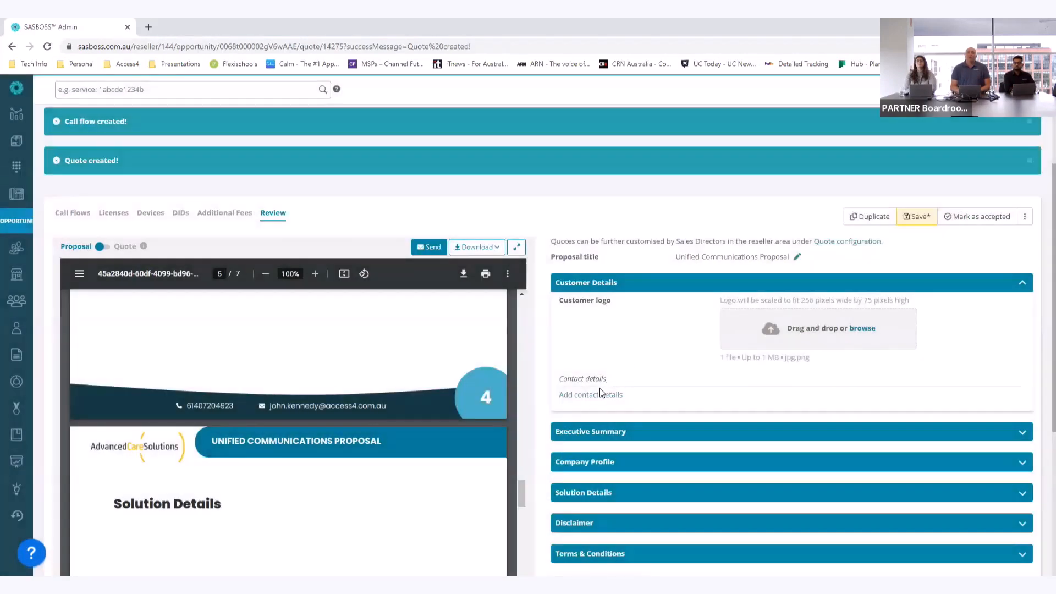
Add the customer's contact details to the proposal with first and last name, email and phone number, and save the quote
{"action": "left_click", "coordinate": [594, 394]}
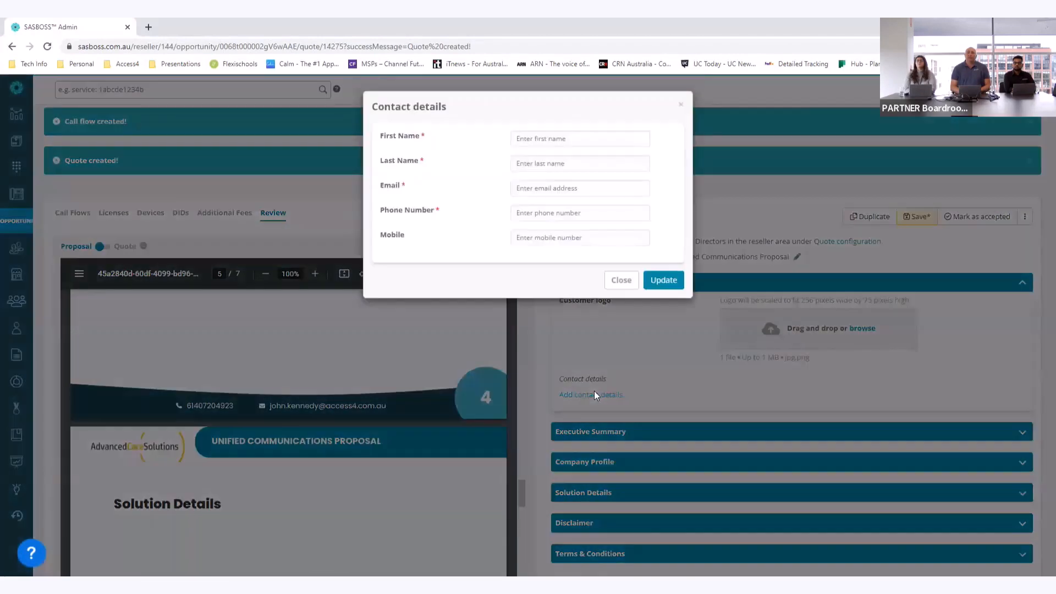
{"action": "left_click", "coordinate": [550, 138]}
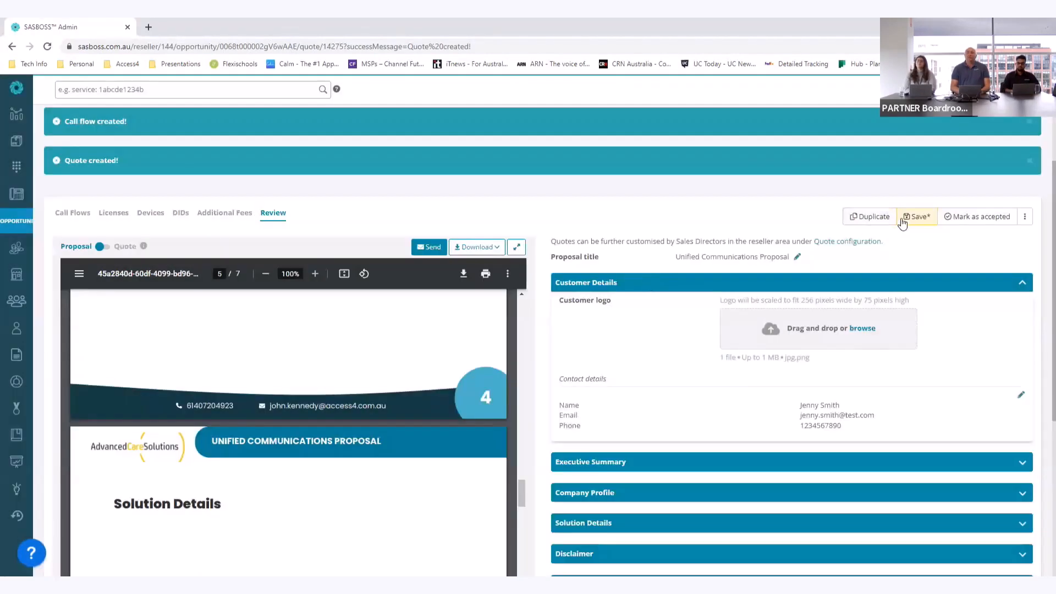
{"action": "left_click", "coordinate": [912, 222]}
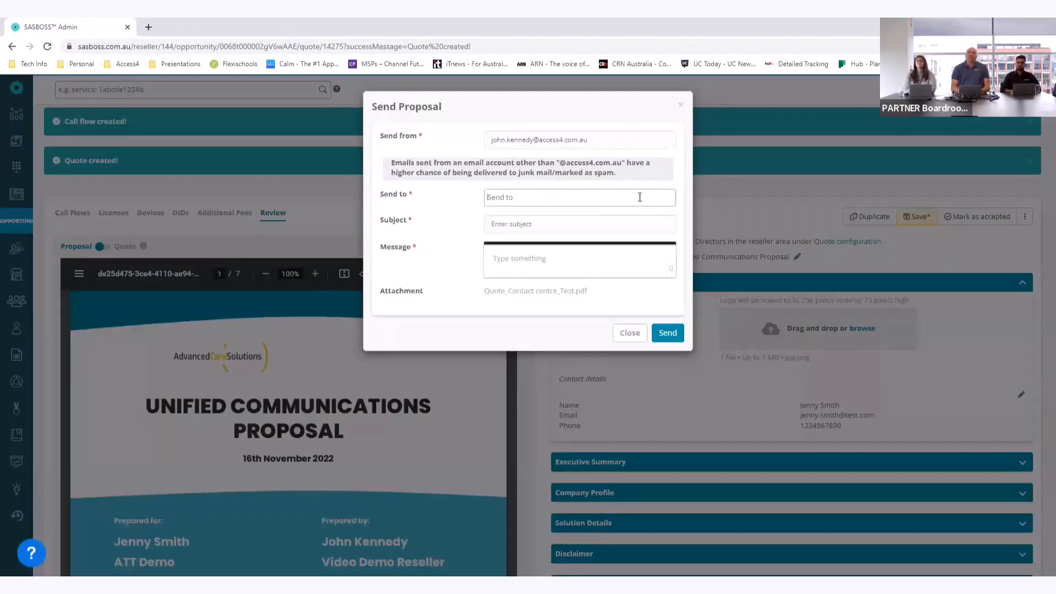
Choose the customer contact from the proposal's contact details as the recipient in the Send Proposal form
{"action": "left_click", "coordinate": [640, 197]}
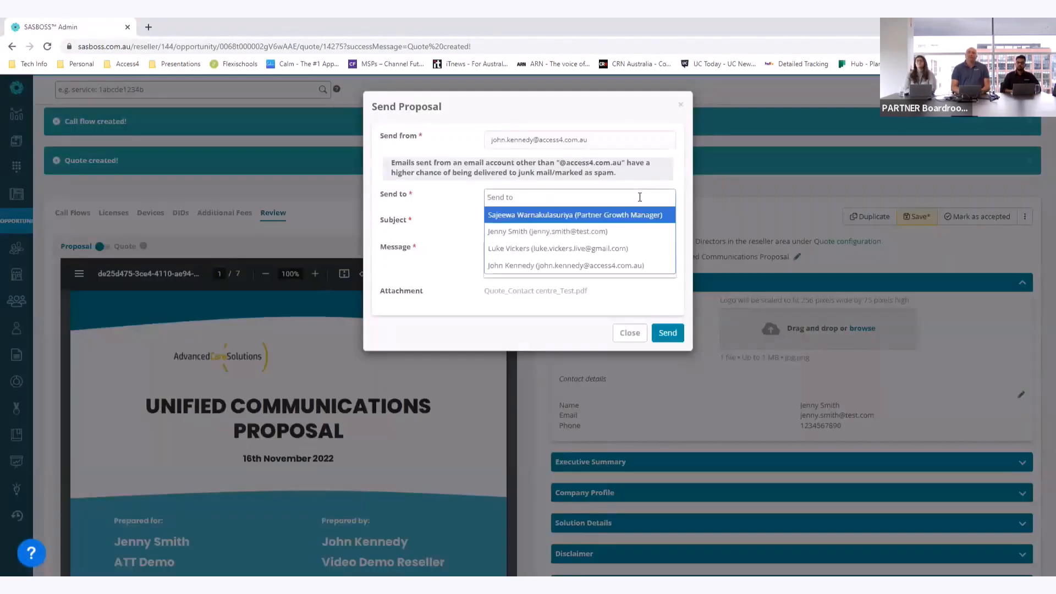
{"action": "left_click", "coordinate": [599, 232]}
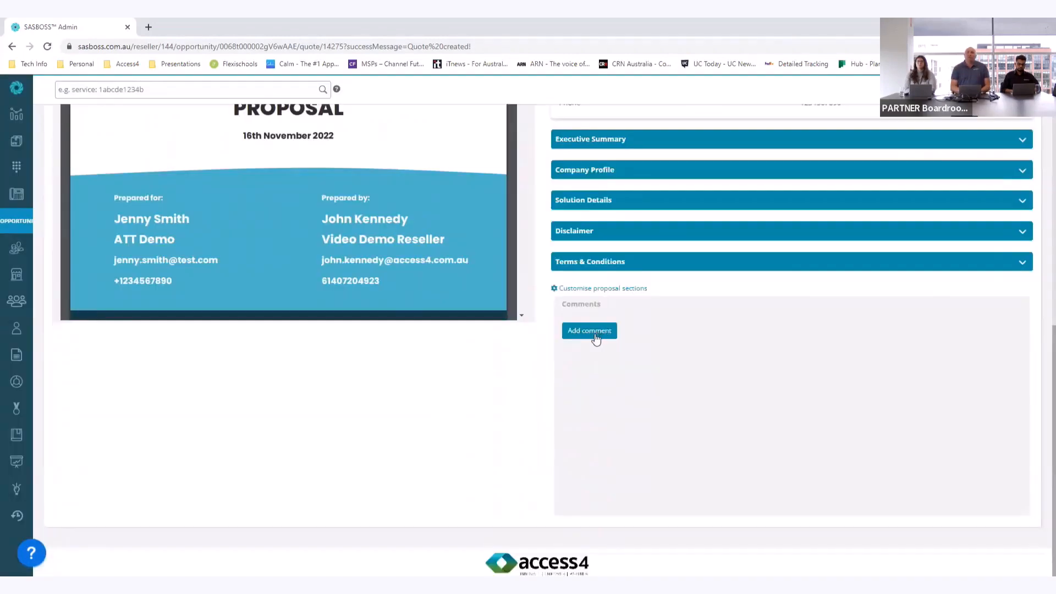
Open the form for adding a comment to the quote
{"action": "left_click", "coordinate": [595, 333]}
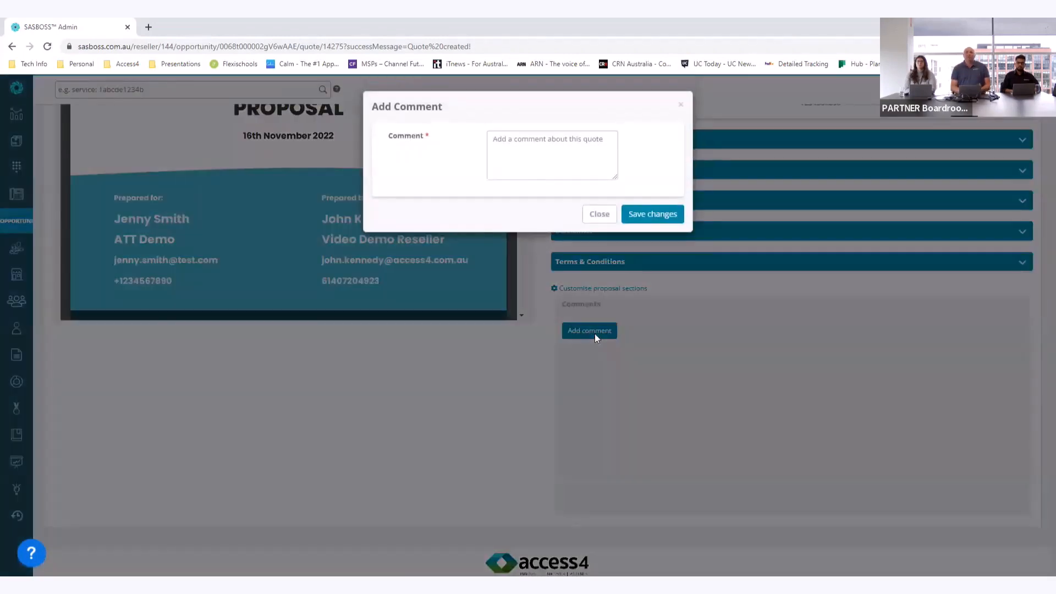